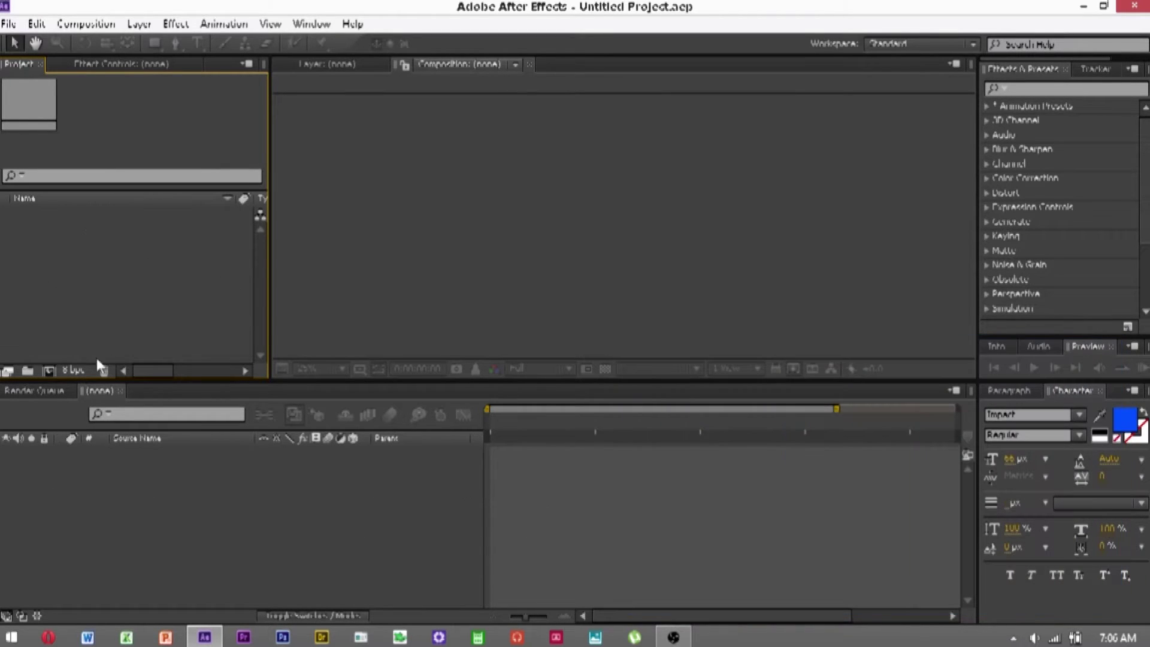
Start a new composition, Comp 1, at 1920×1080, 30 fps, 0:00:11:20 long.
left_click(49, 371)
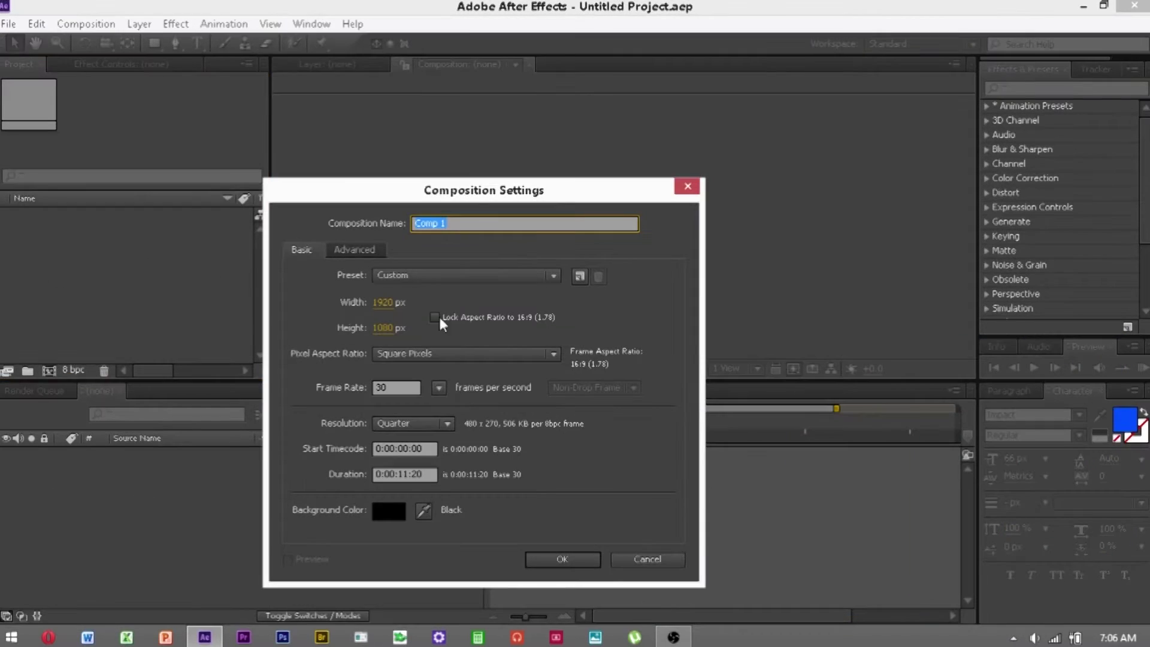
Give Comp 1 the Ray-traced 3D renderer in its Advanced settings and confirm.
left_click(357, 252)
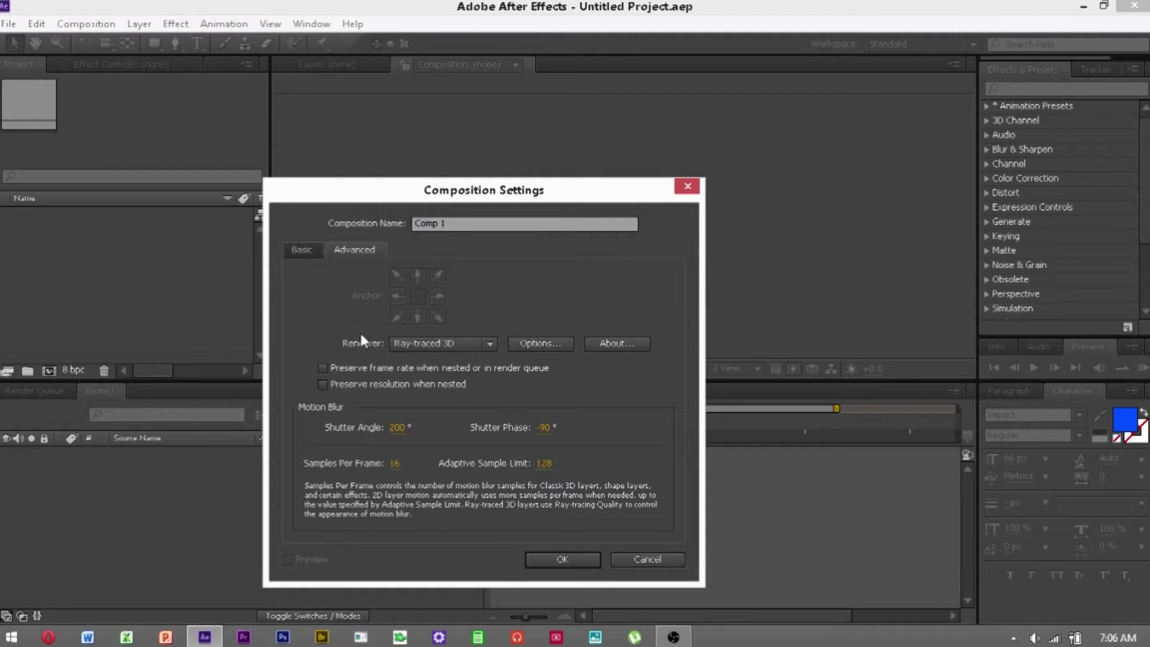
left_click(457, 343)
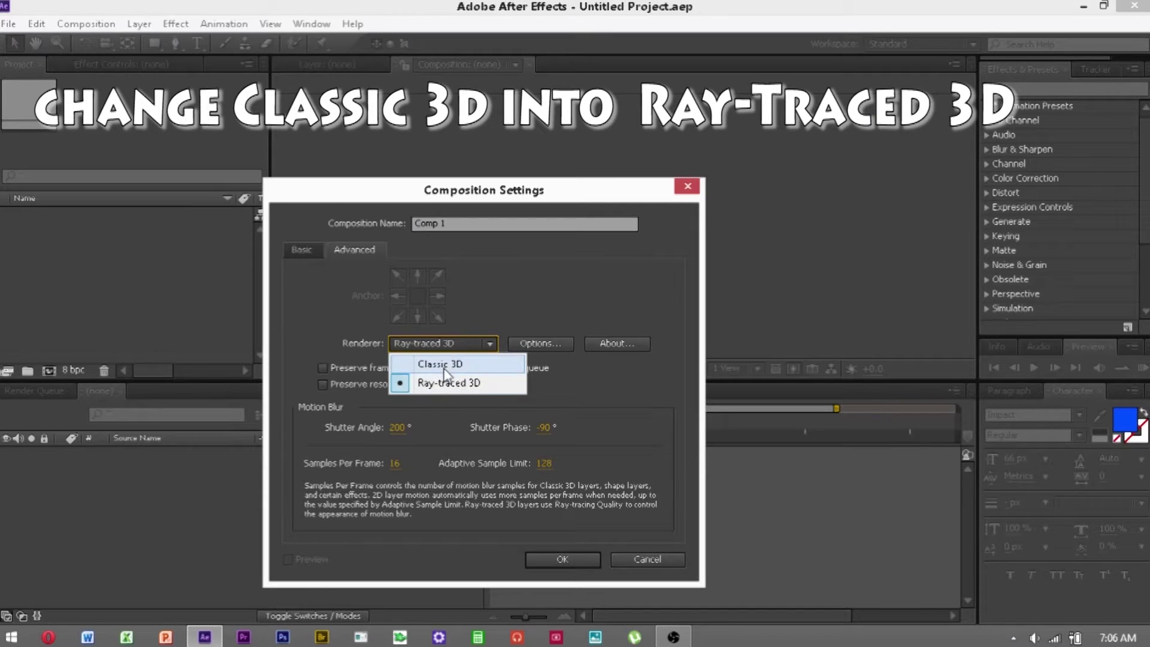
left_click(440, 386)
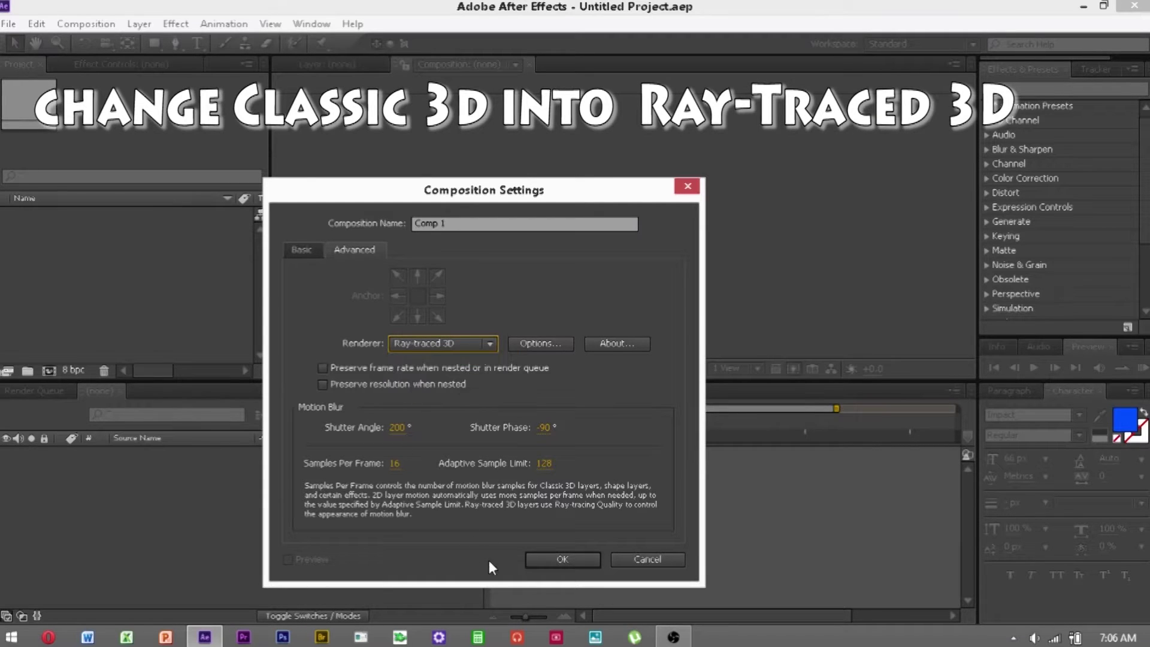
left_click(555, 563)
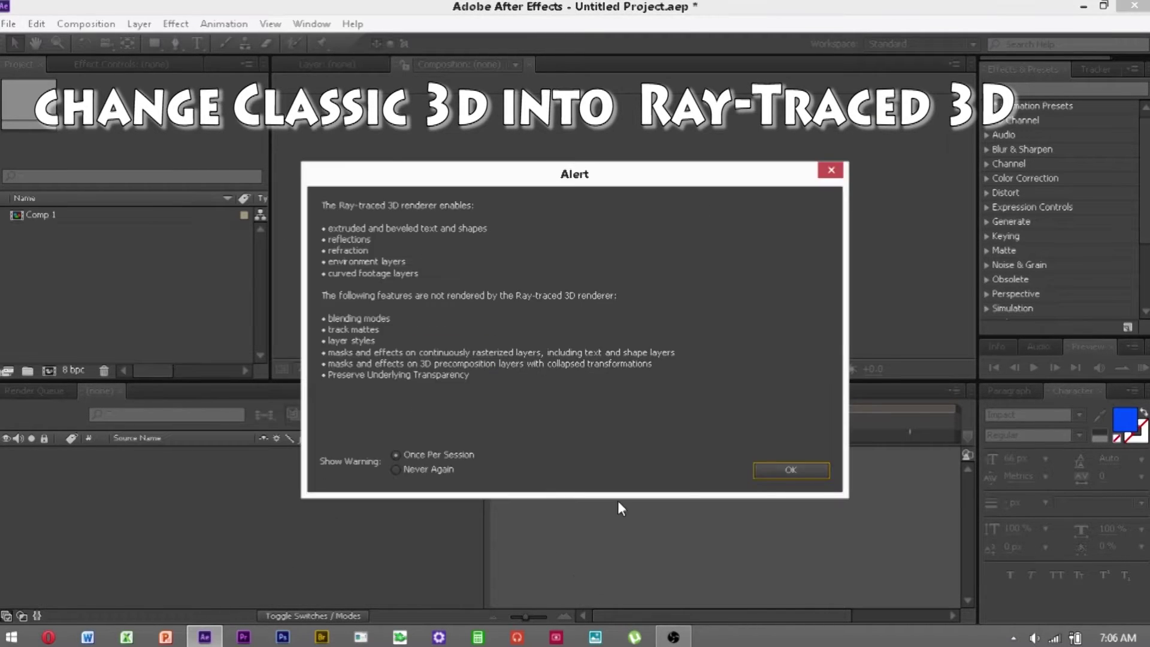
left_click(788, 470)
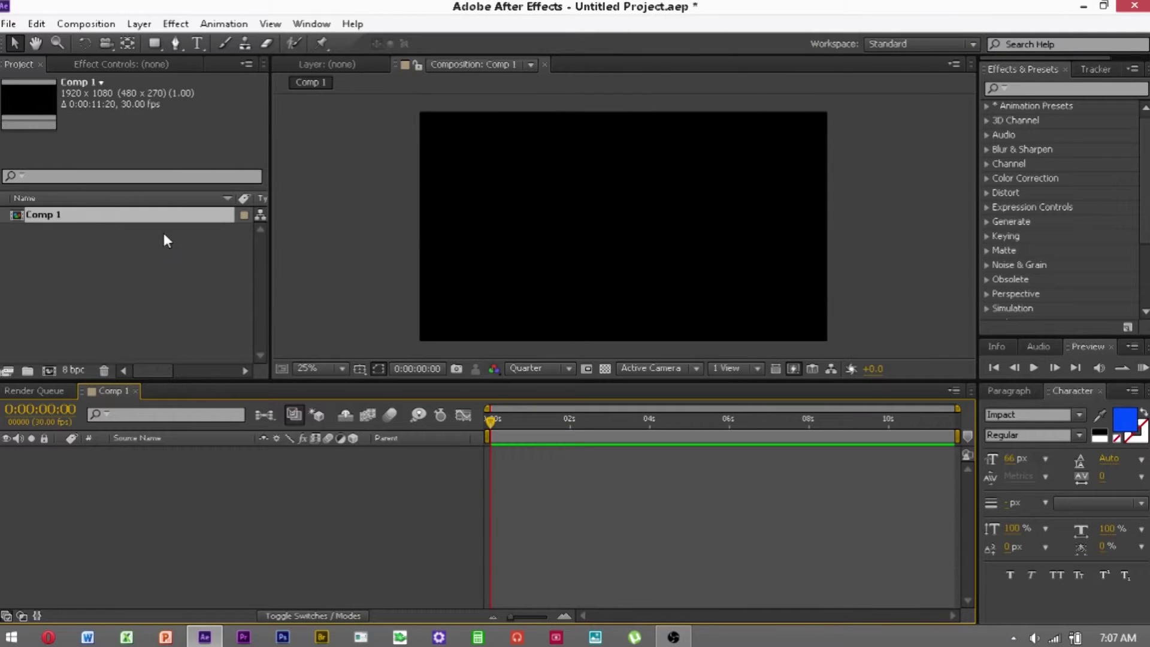
Add a new camera layer, Camera 1, with default settings.
left_click(139, 23)
mouse_move(180, 40)
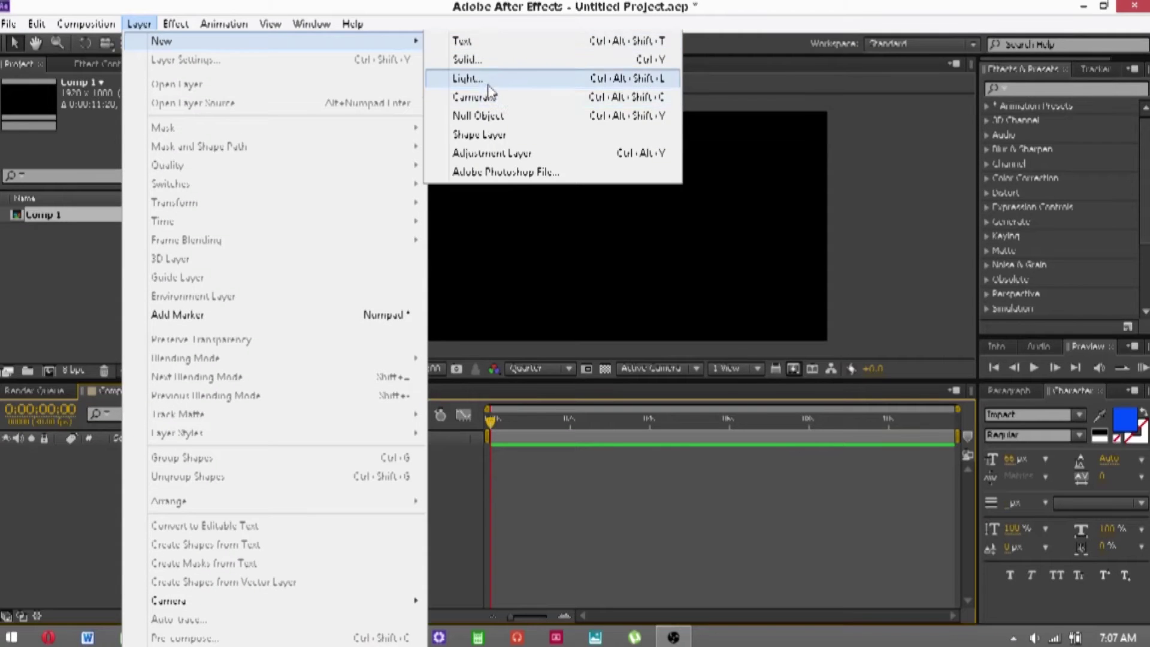
left_click(509, 97)
left_click(747, 533)
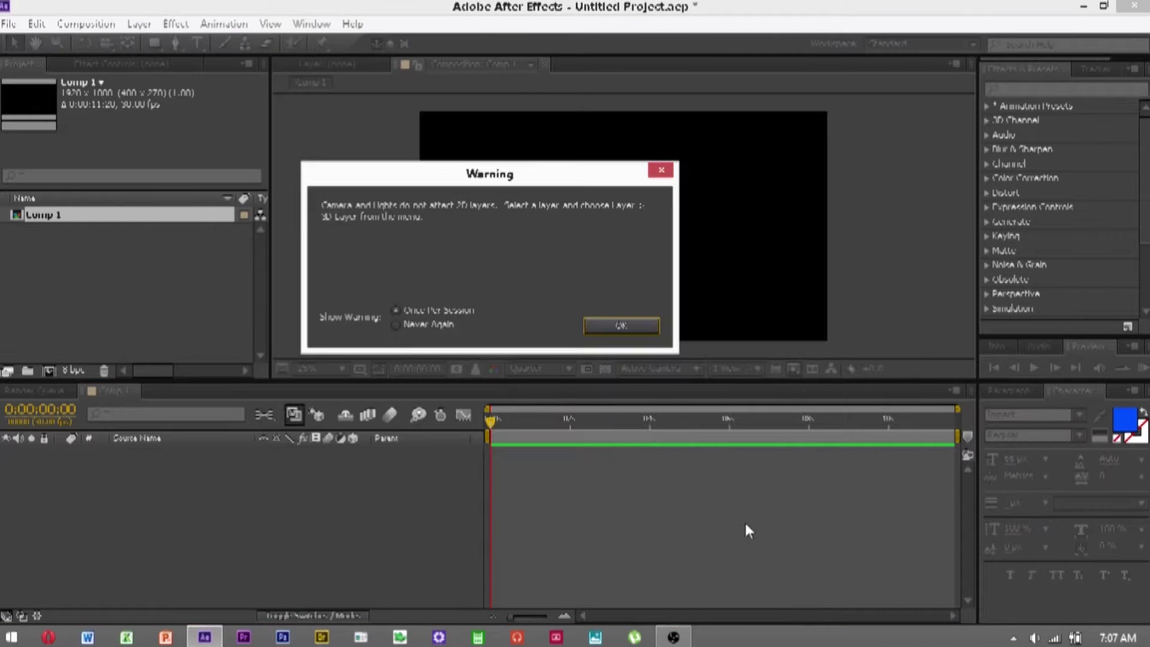
left_click(631, 323)
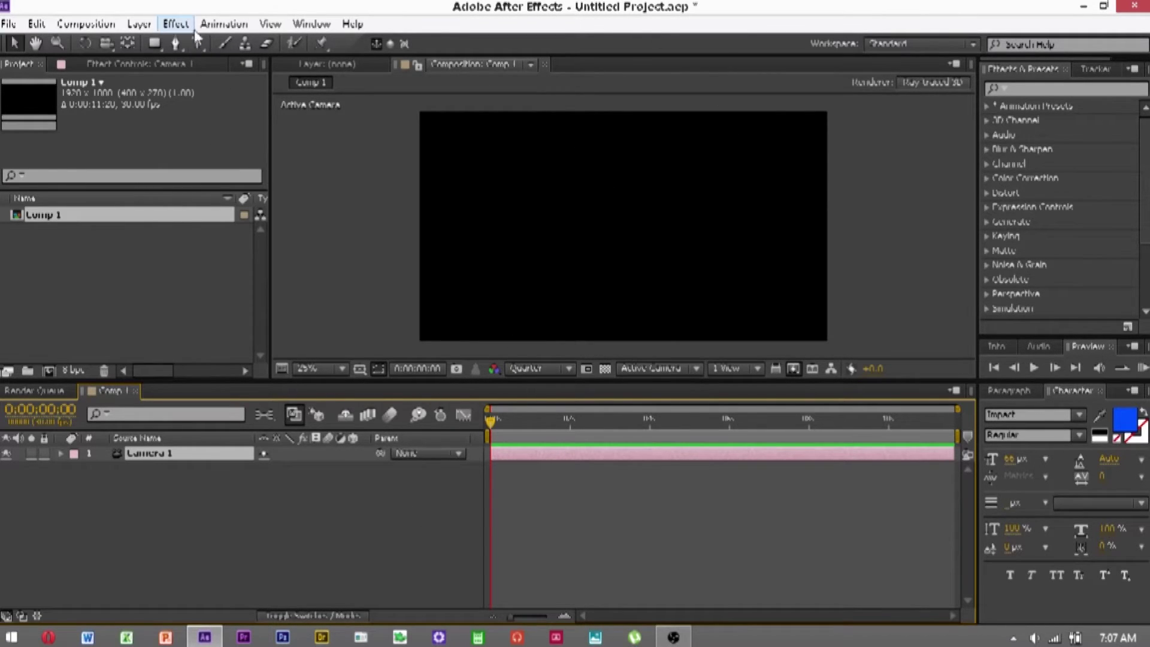
Add a point light, Light 1, and nudge it slightly left along X.
left_click(139, 23)
mouse_move(153, 45)
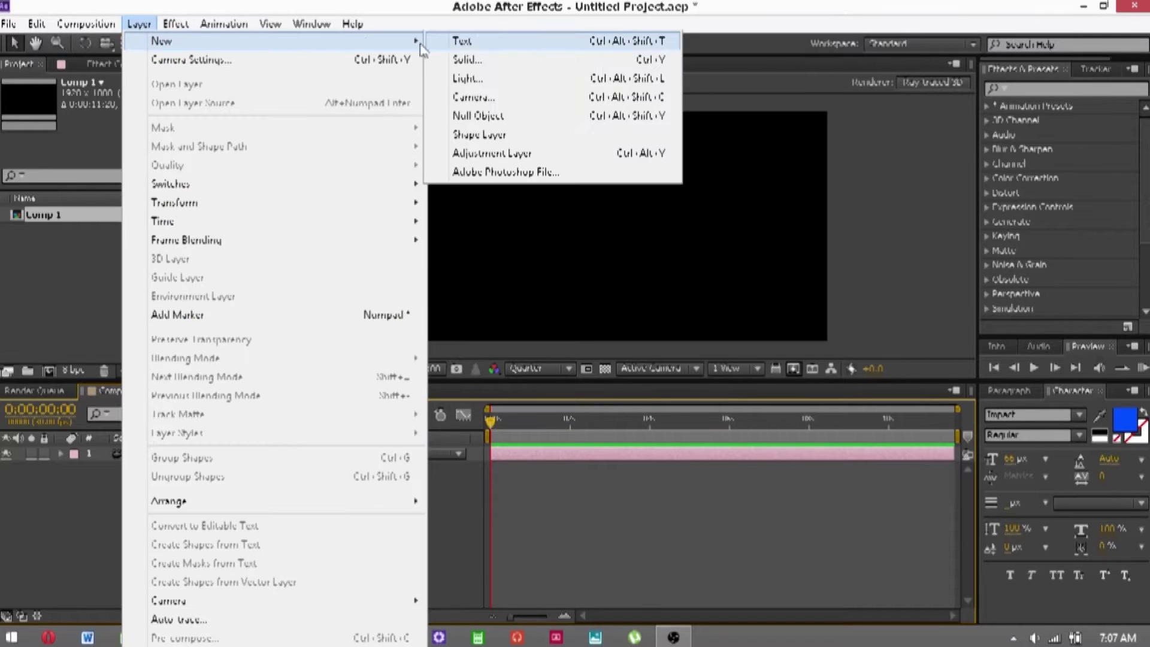
left_click(491, 79)
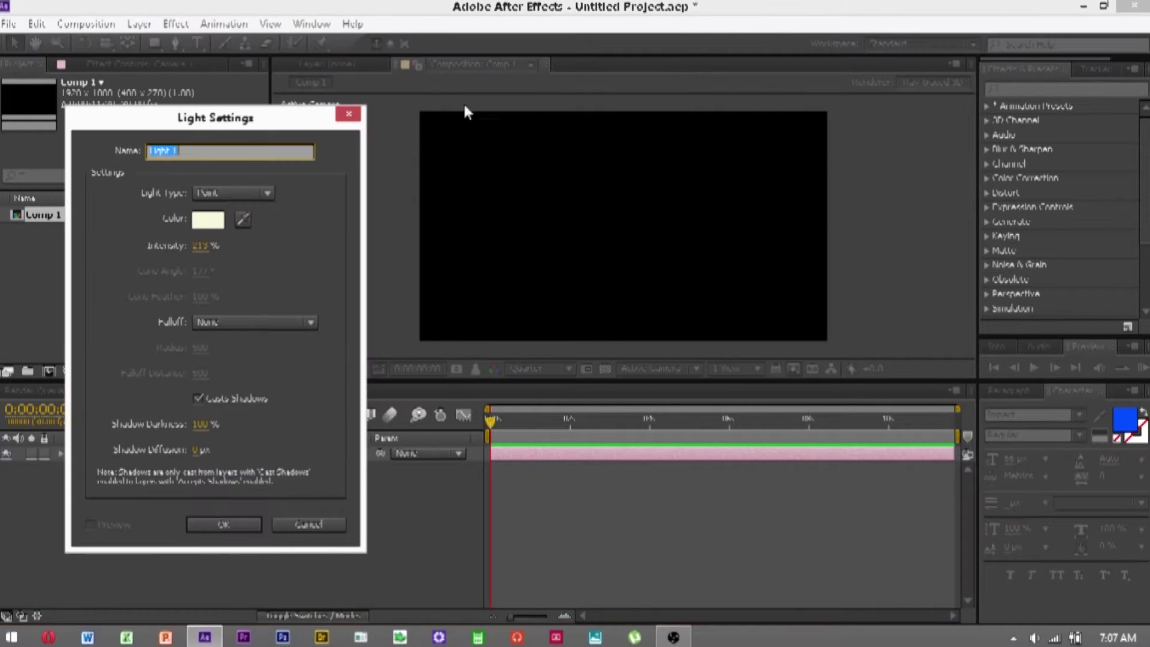
left_click(239, 523)
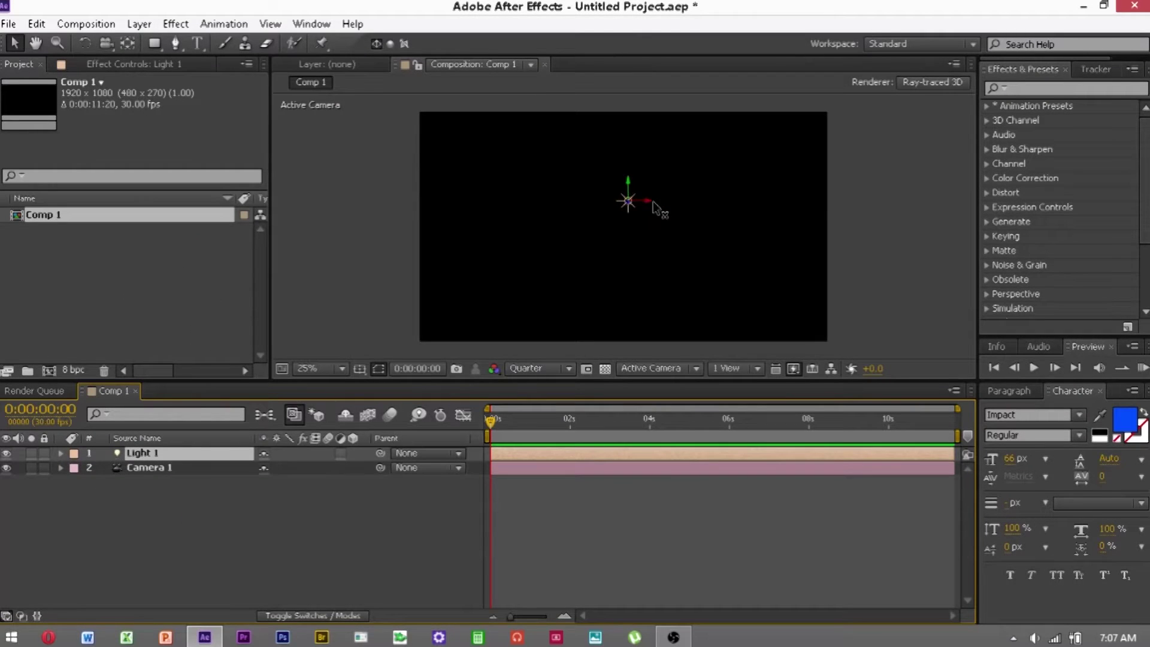
left_click_drag(668, 206, 651, 210)
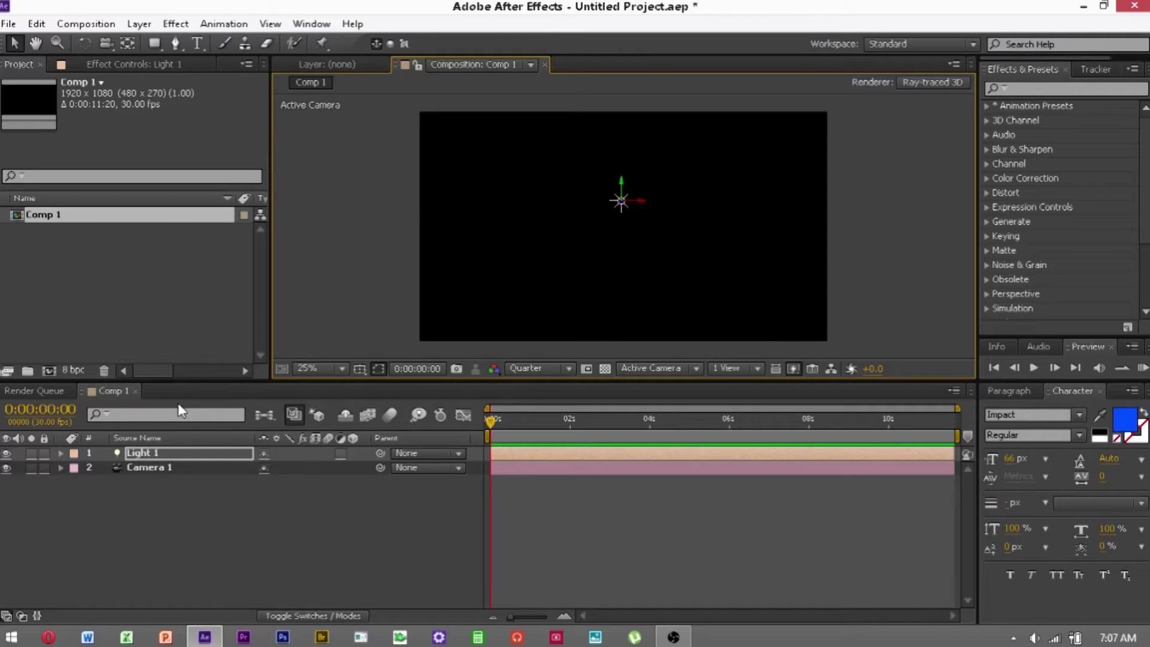
left_click(200, 43)
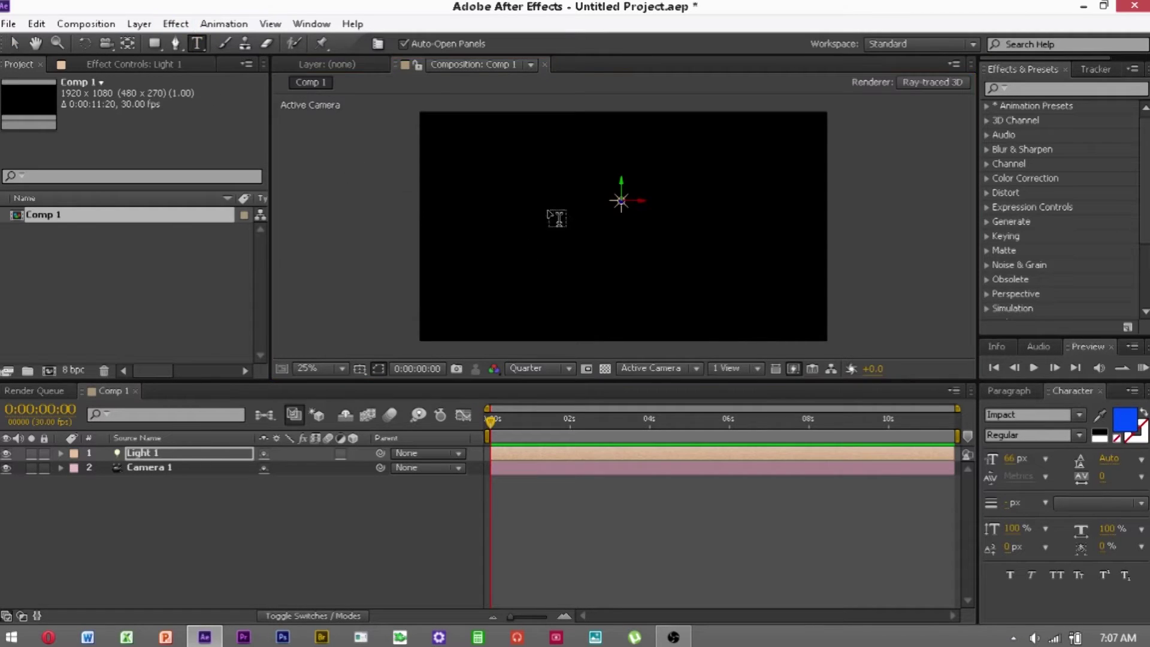
Type '3D Text' in the viewer, then scale it up and centre it in the comp.
left_click(561, 204)
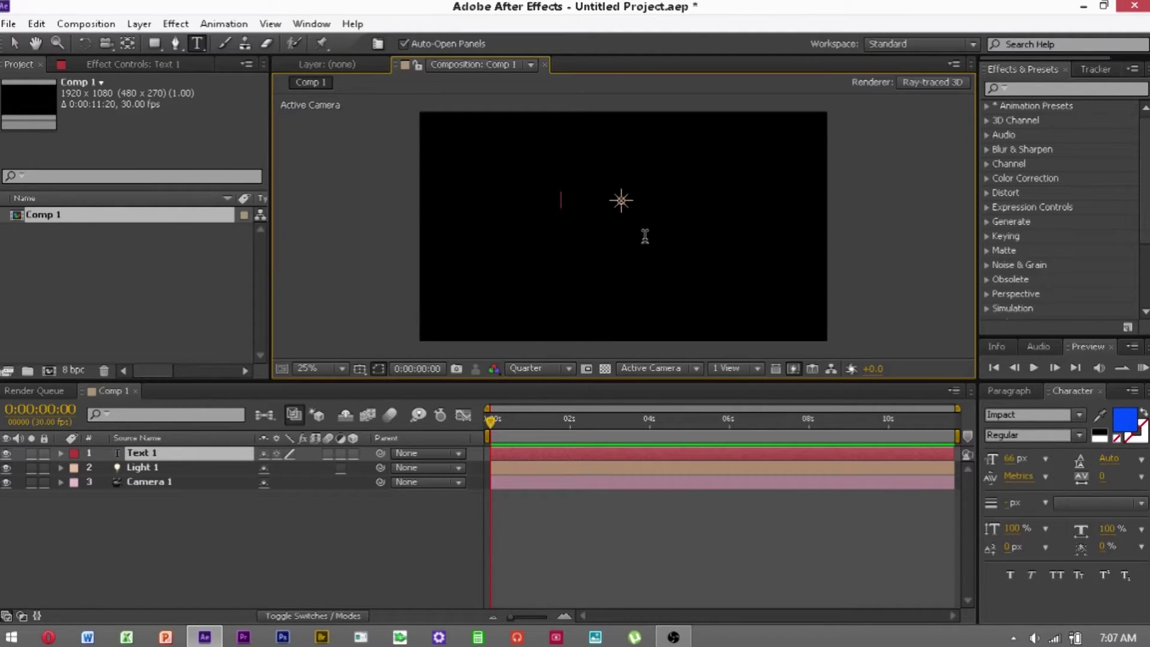
type("3D Text")
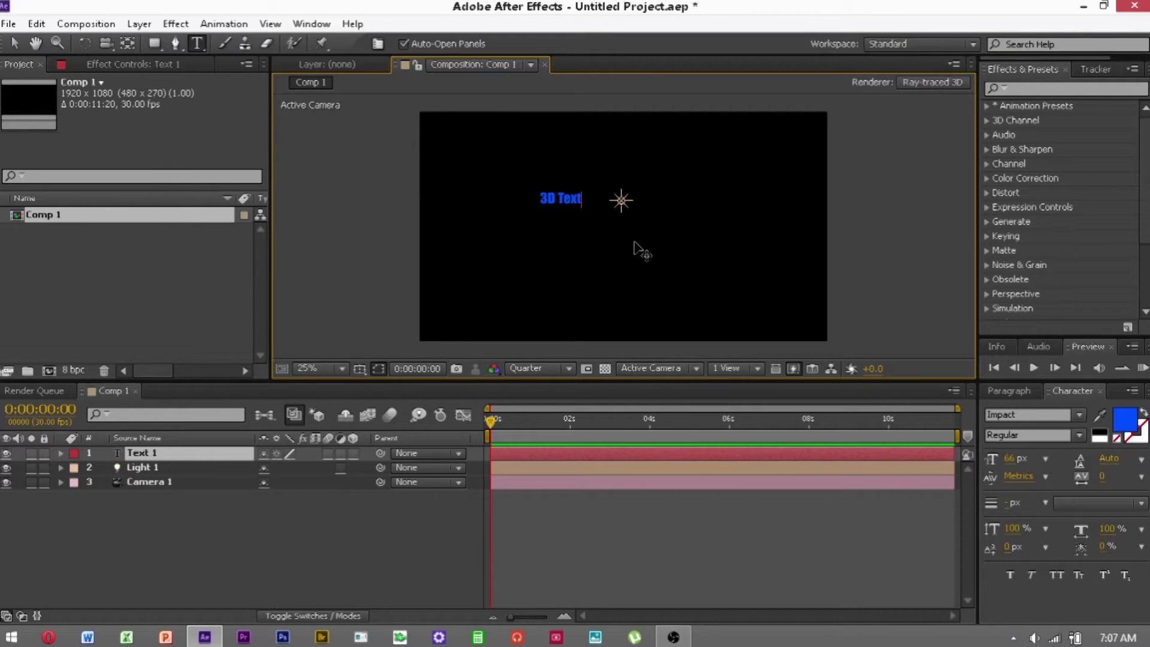
left_click(13, 44)
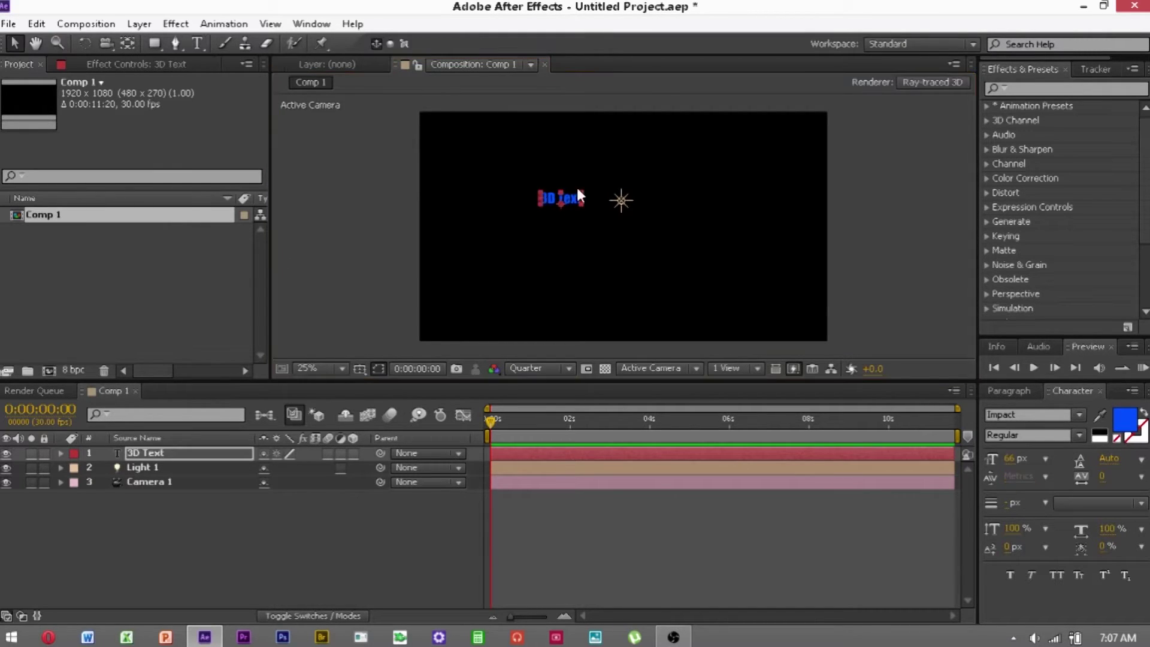
left_click_drag(584, 189, 694, 141)
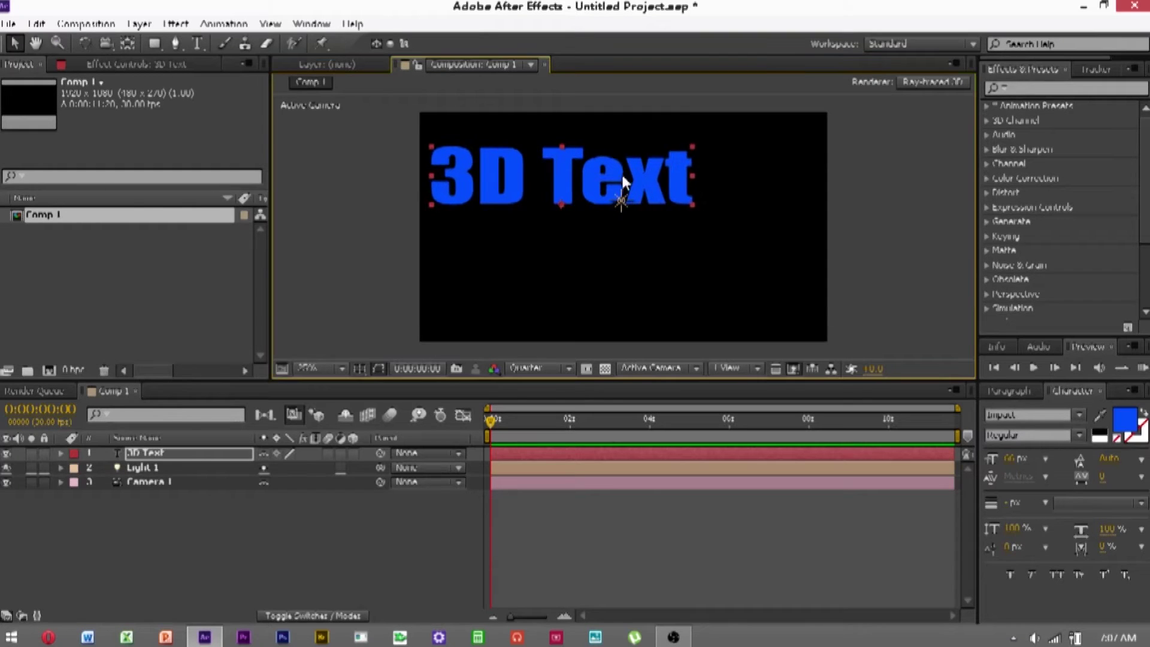
left_click_drag(622, 176, 687, 222)
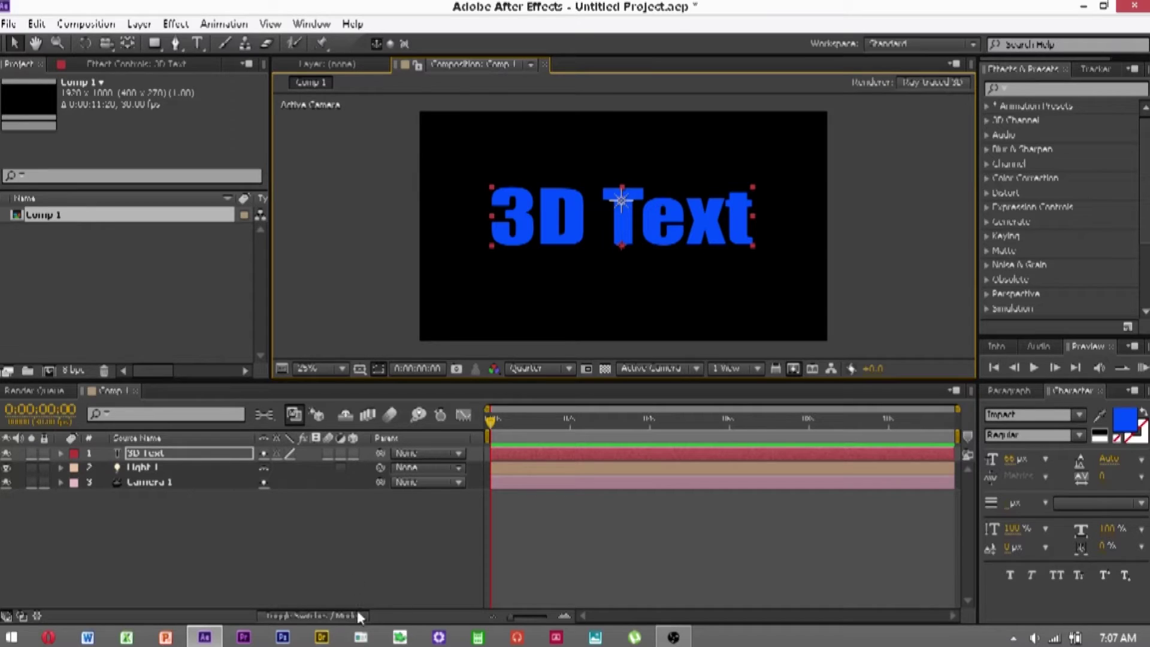
Turn on the 3D Layer switch for the 3D Text layer.
left_click(311, 613)
left_click(311, 613)
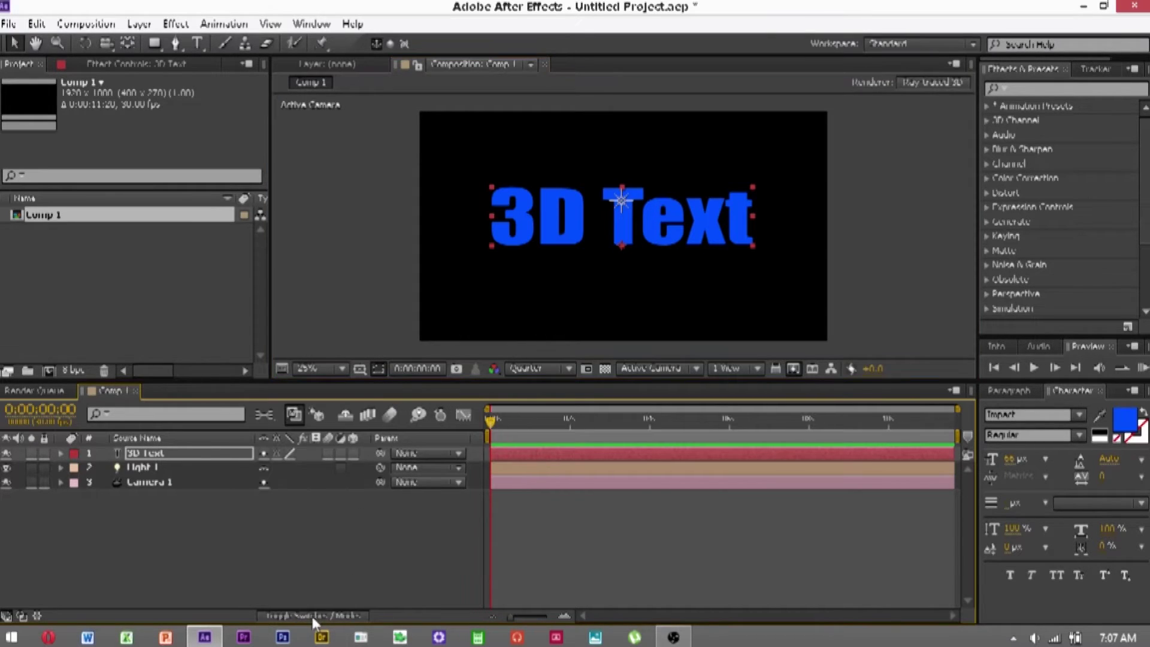
left_click(353, 453)
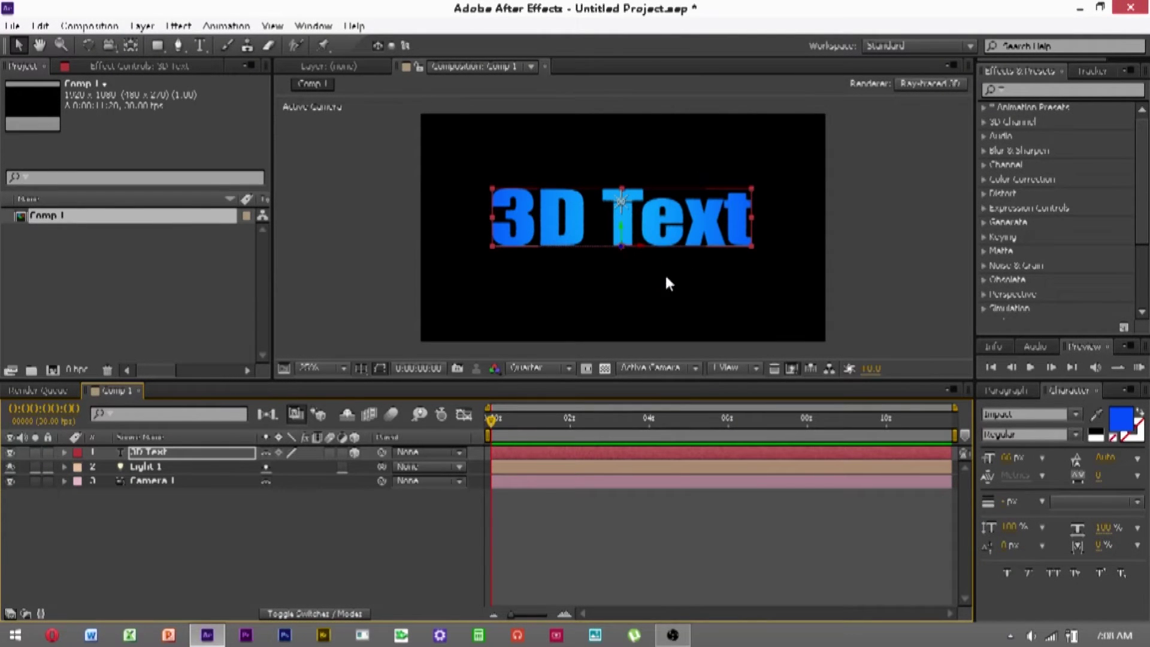
left_click(567, 372)
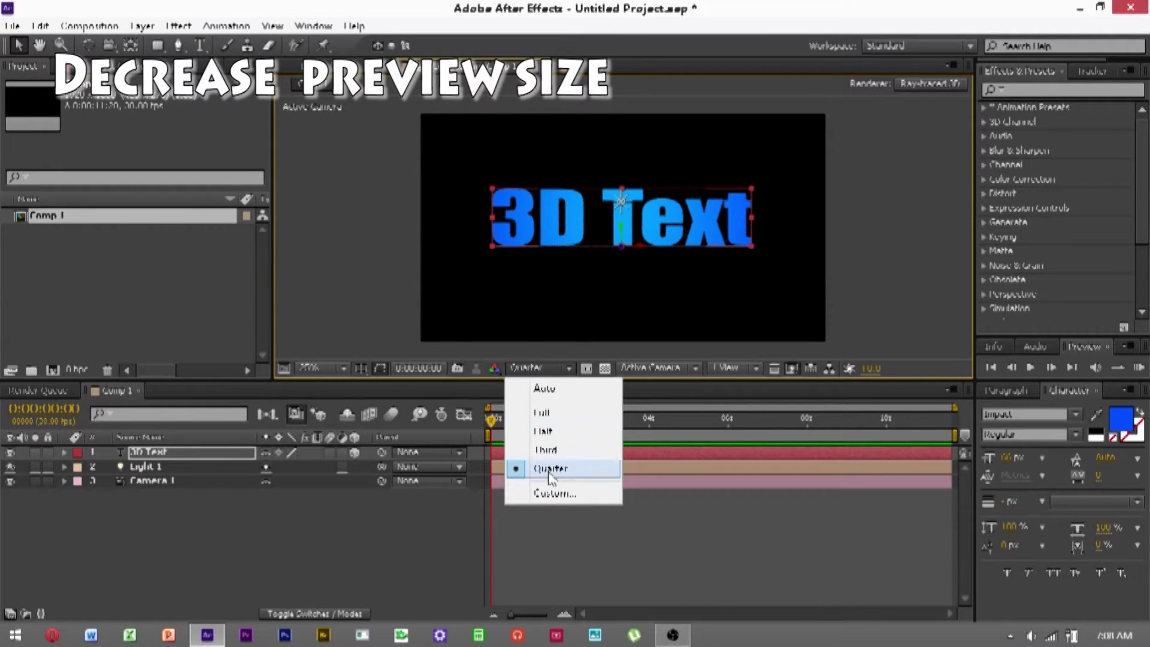
Set a Custom preview resolution rendering every 16 pixels, then deselect the text layer.
left_click(552, 494)
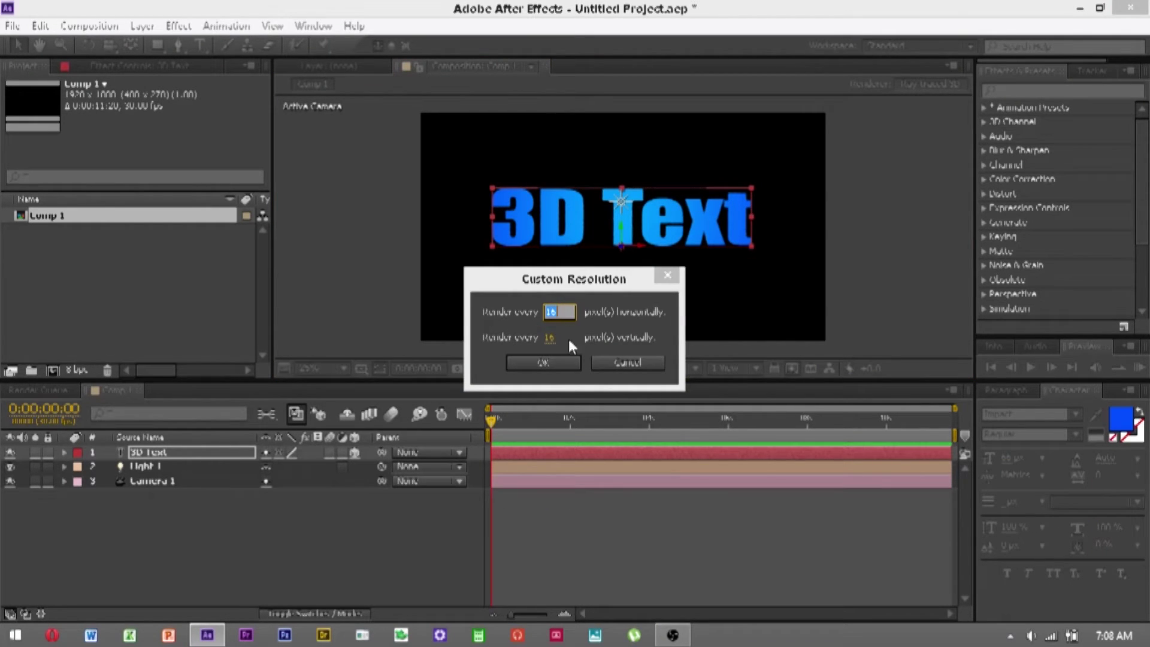
left_click(544, 363)
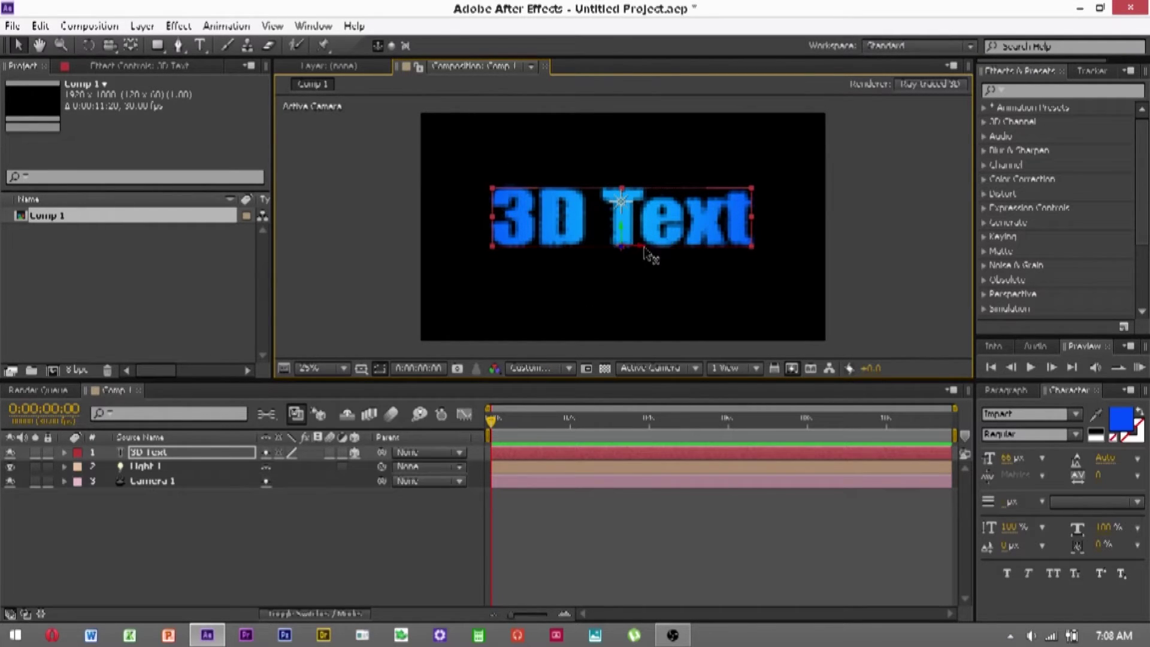
left_click(288, 537)
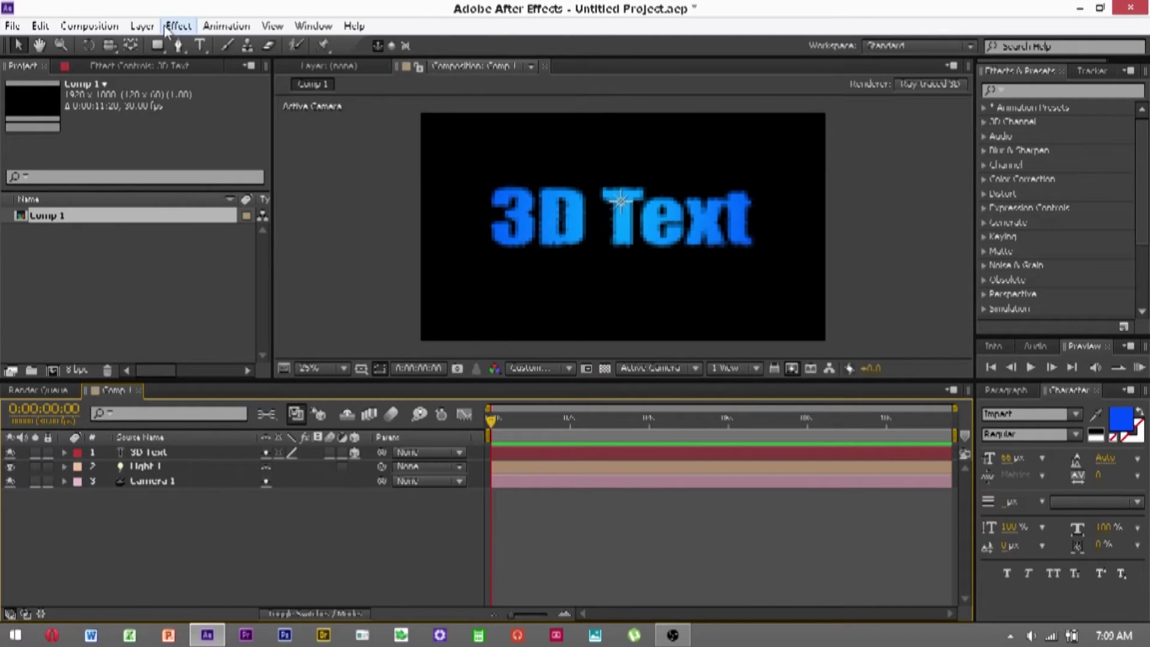
left_click(142, 26)
mouse_move(204, 43)
left_click(524, 79)
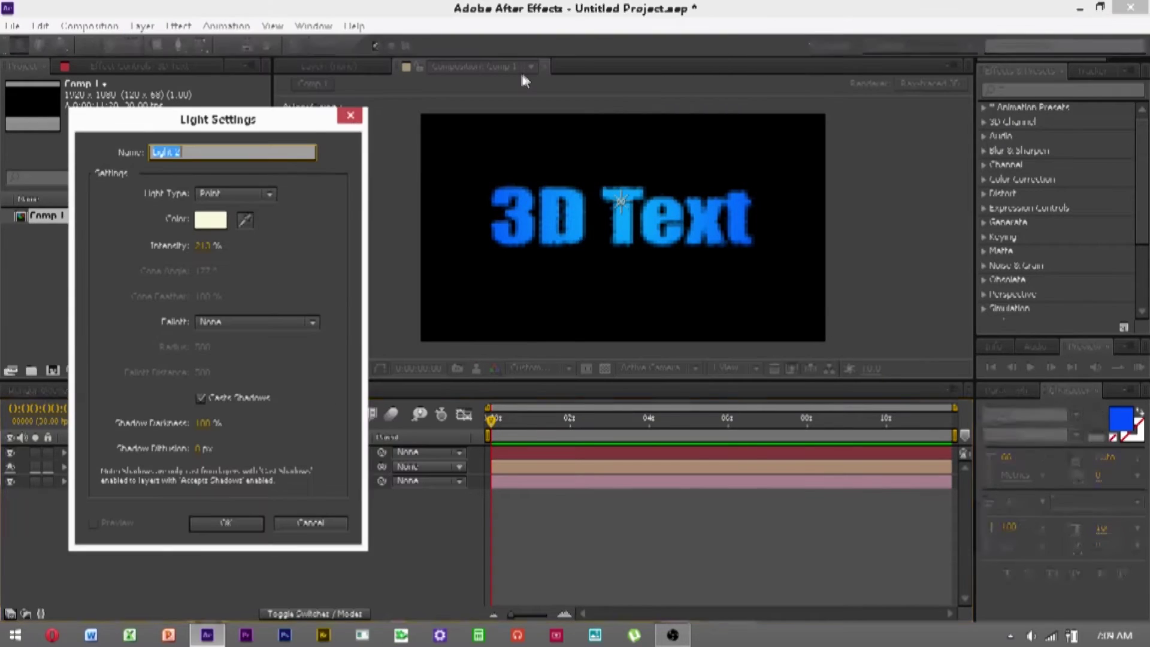
left_click(346, 112)
left_click(150, 28)
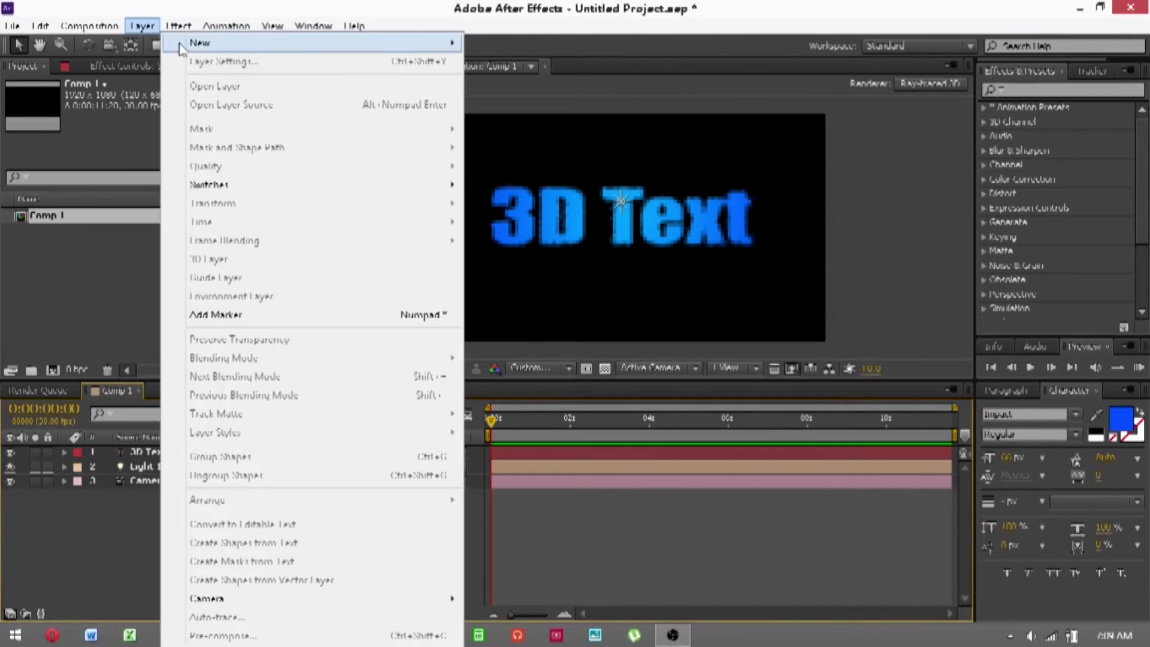
mouse_move(425, 42)
left_click(537, 61)
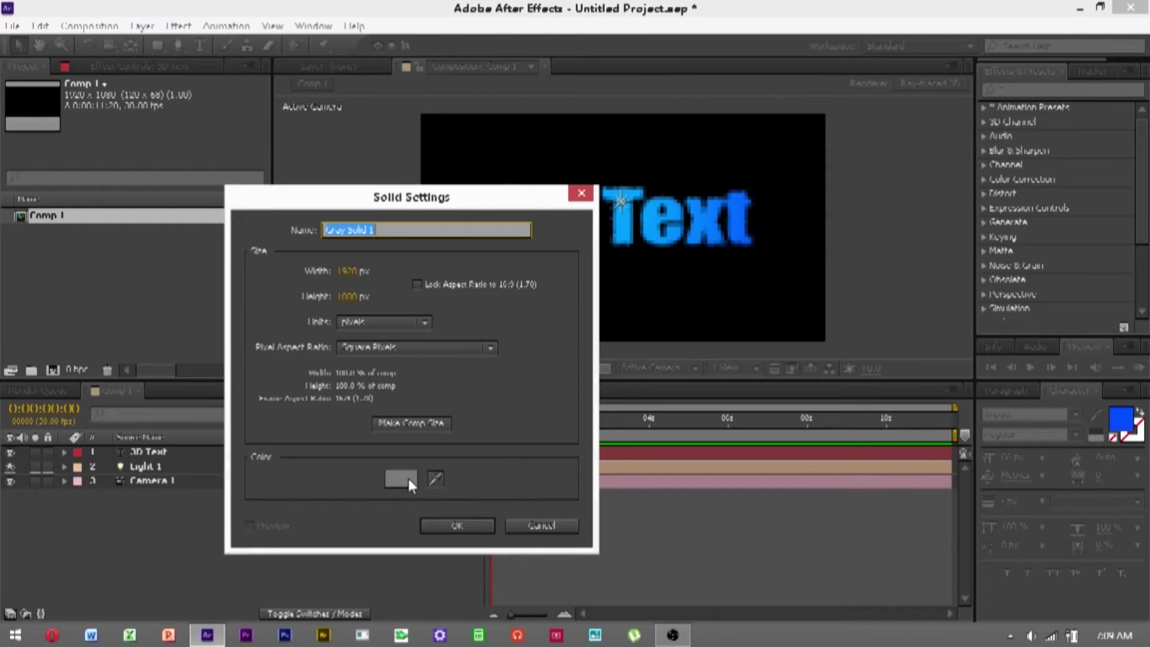
left_click(408, 479)
left_click(330, 189)
left_click(486, 190)
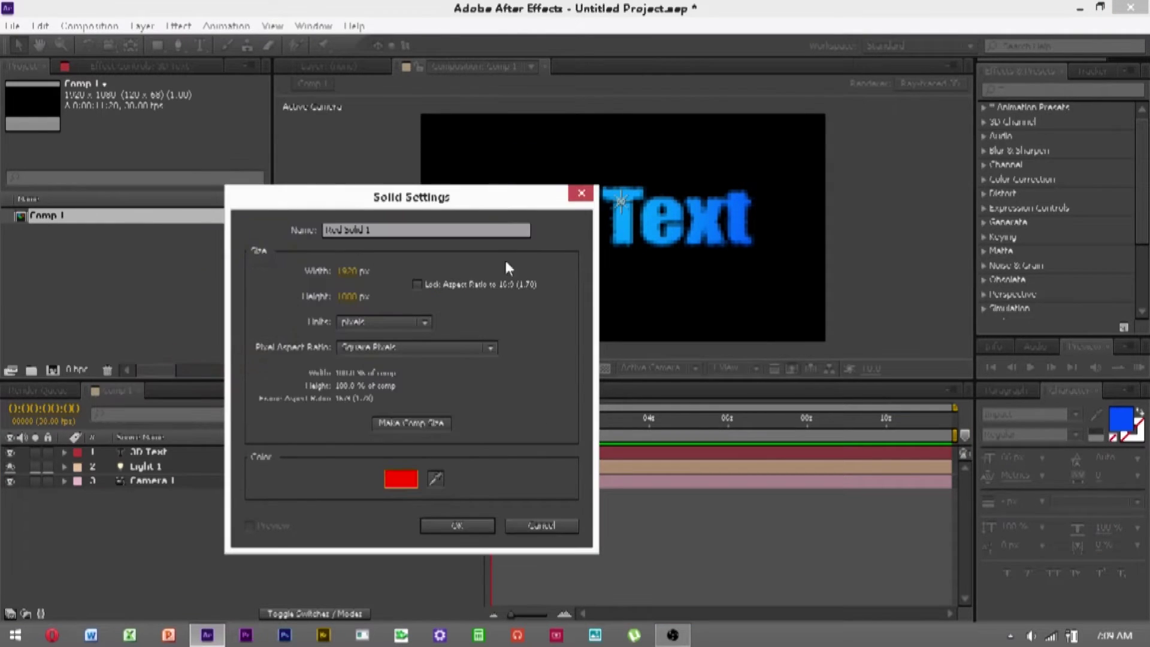
left_click(448, 527)
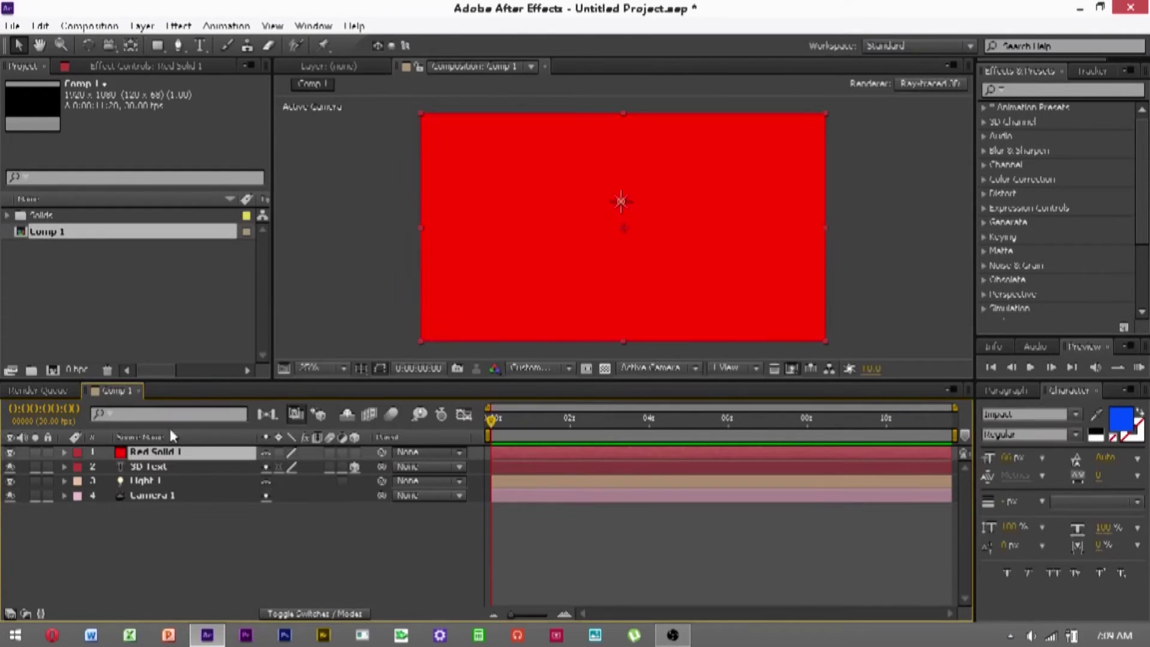
left_click_drag(167, 455, 181, 535)
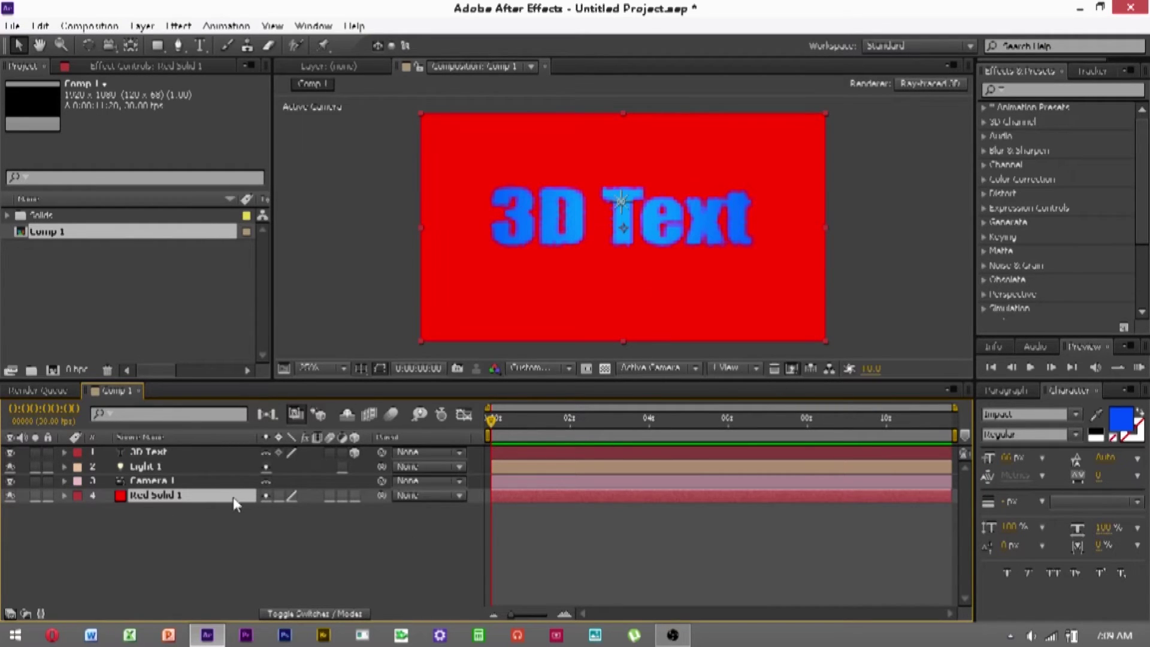
key("Delete")
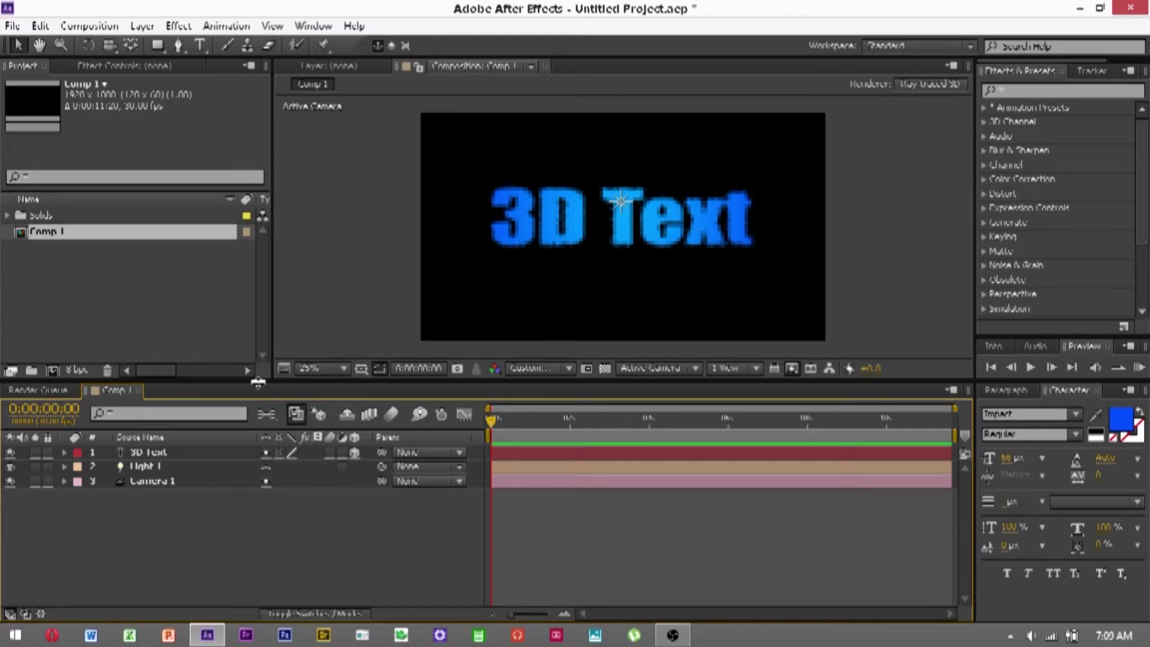
left_click(149, 481)
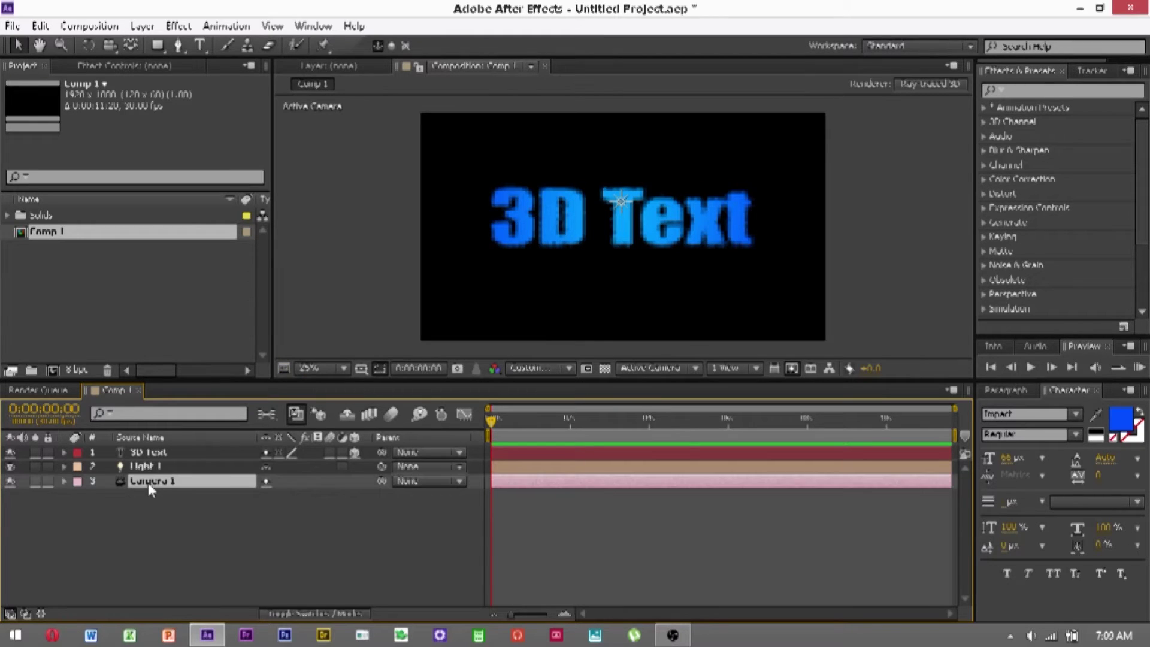
Set the 3D Text Extrusion Depth to 63 and preview at Quarter resolution.
left_click(153, 452)
left_click(64, 453)
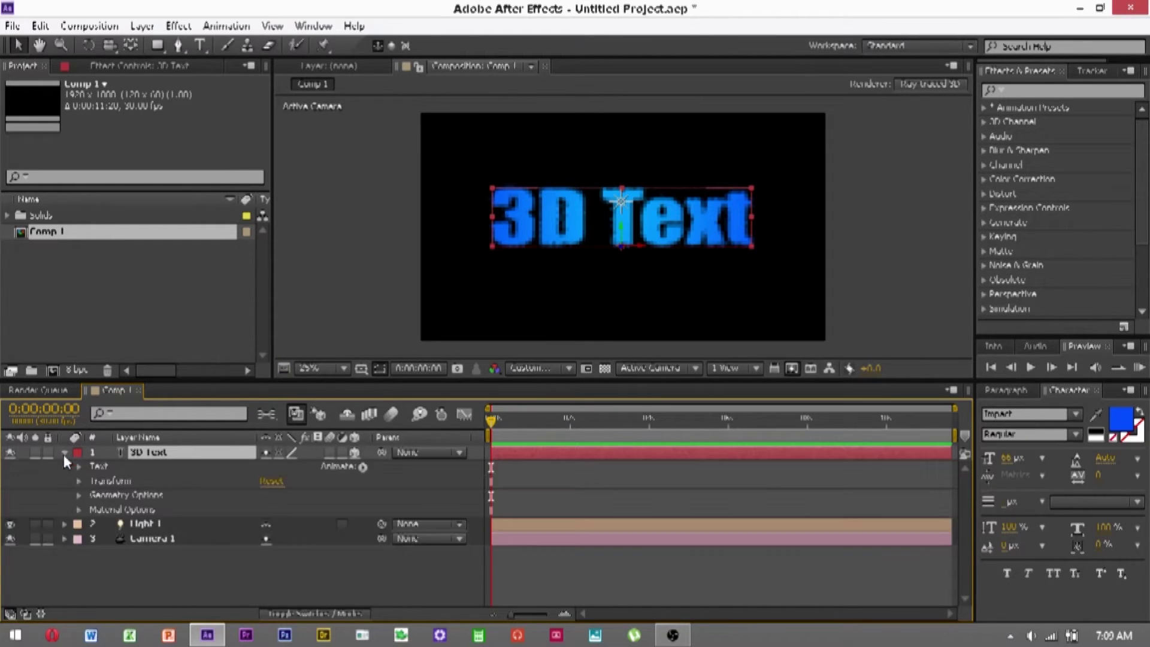
left_click(77, 495)
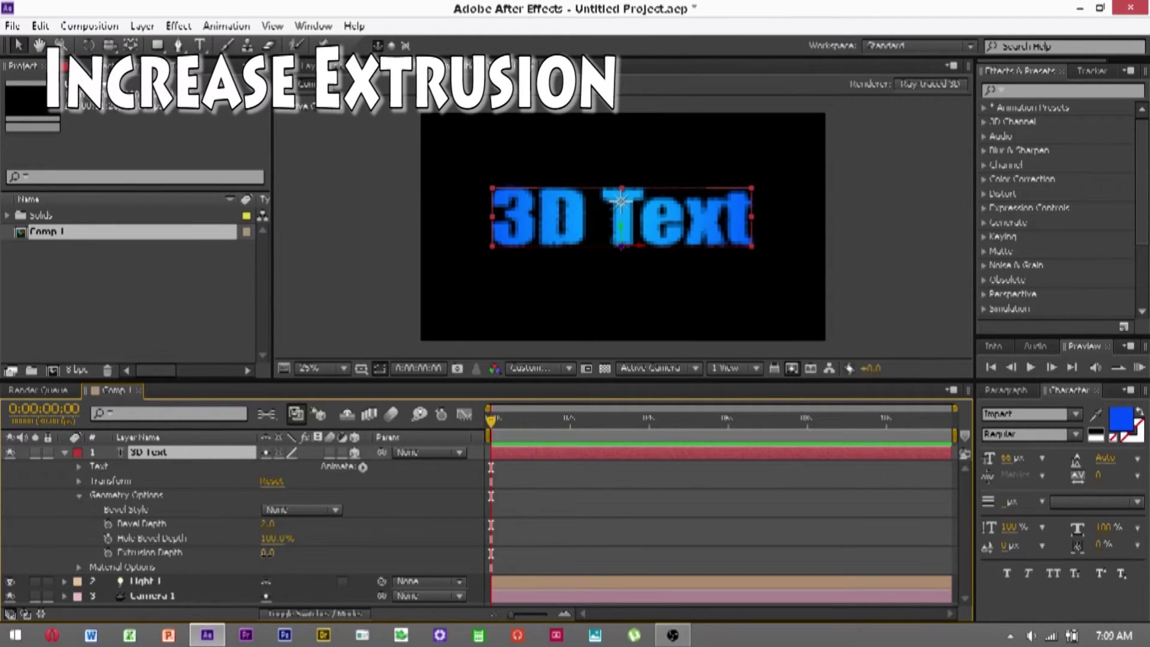
left_click_drag(267, 552, 314, 557)
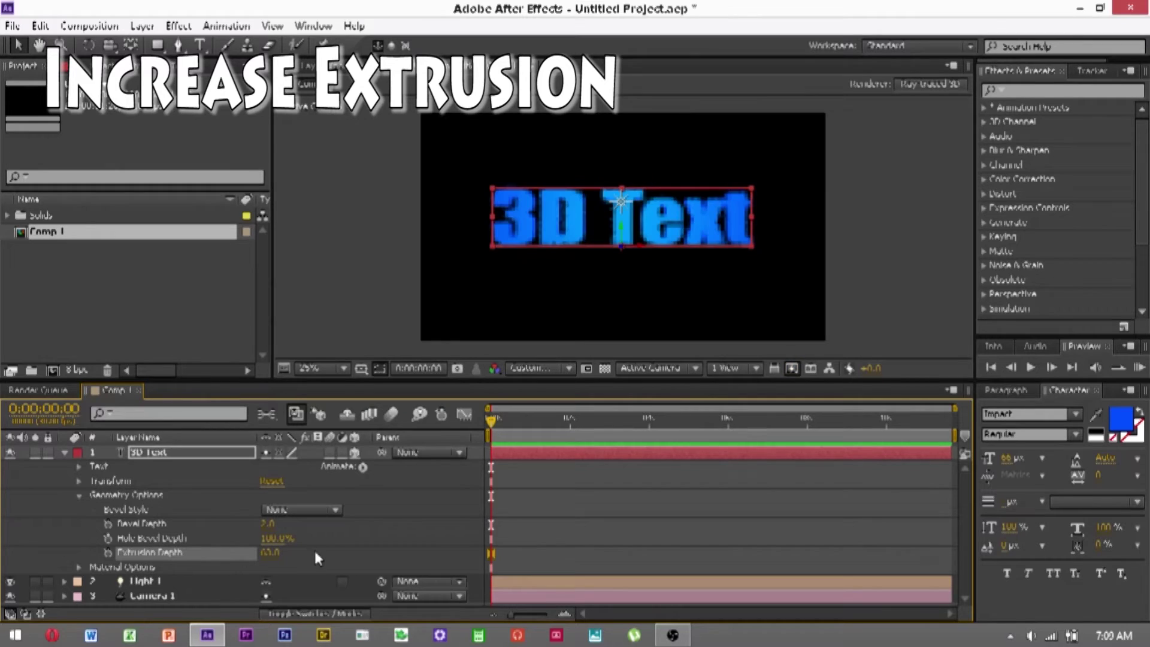
left_click(536, 368)
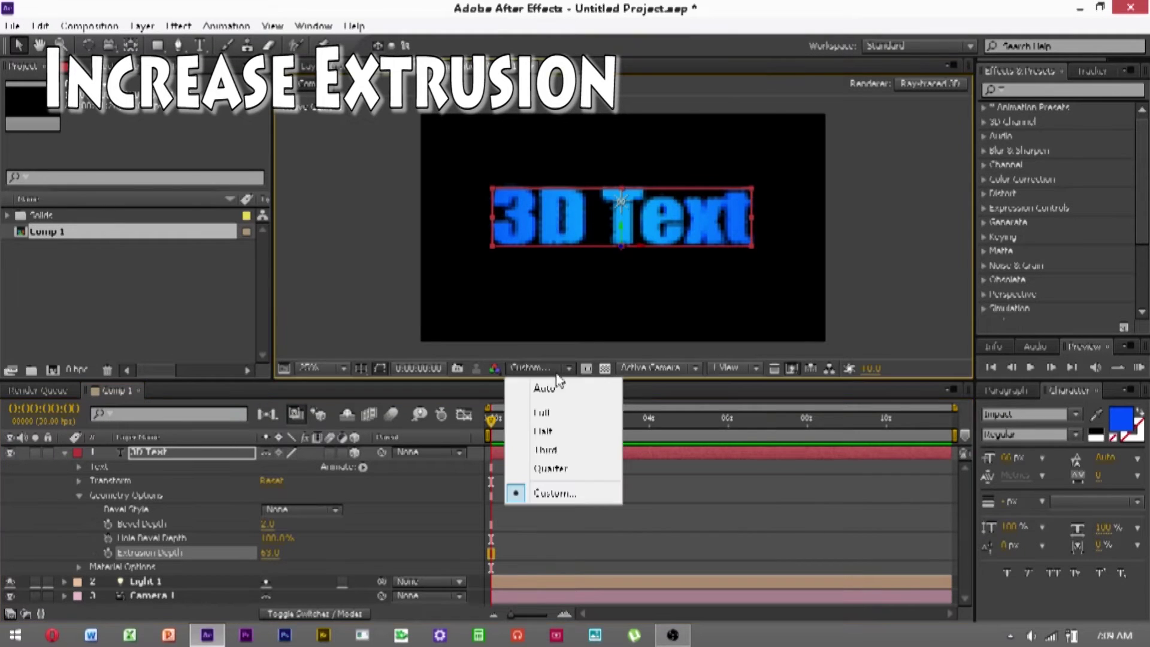
left_click(554, 469)
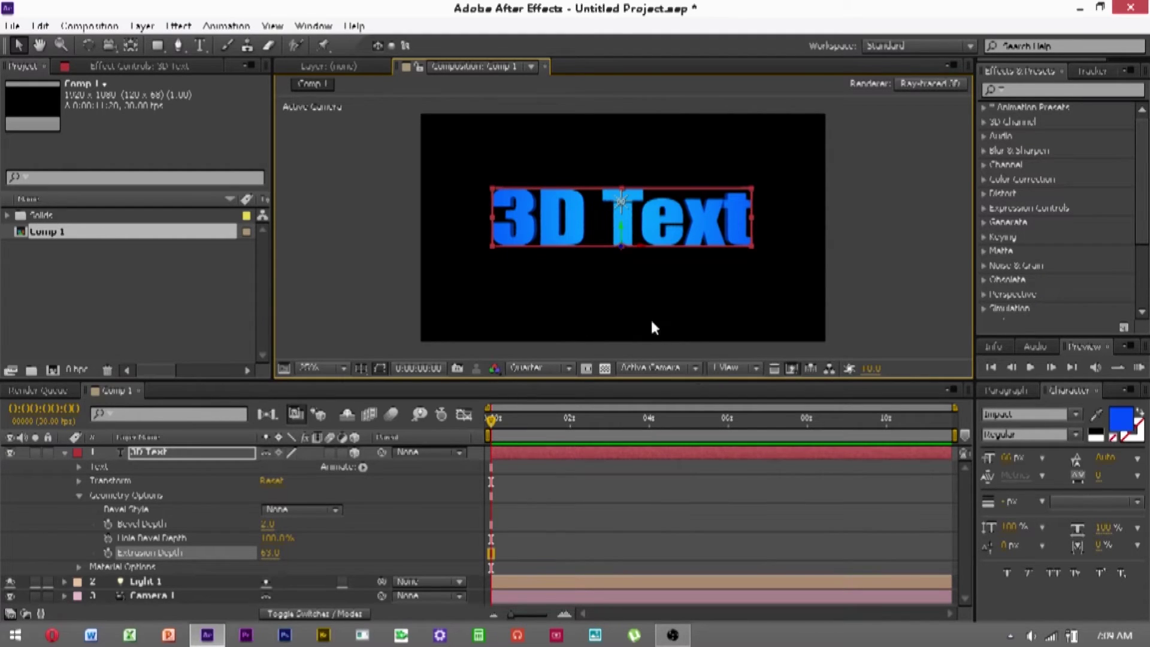
Inspect the extruded text in the Front, Left and Top 3D views.
left_click(682, 362)
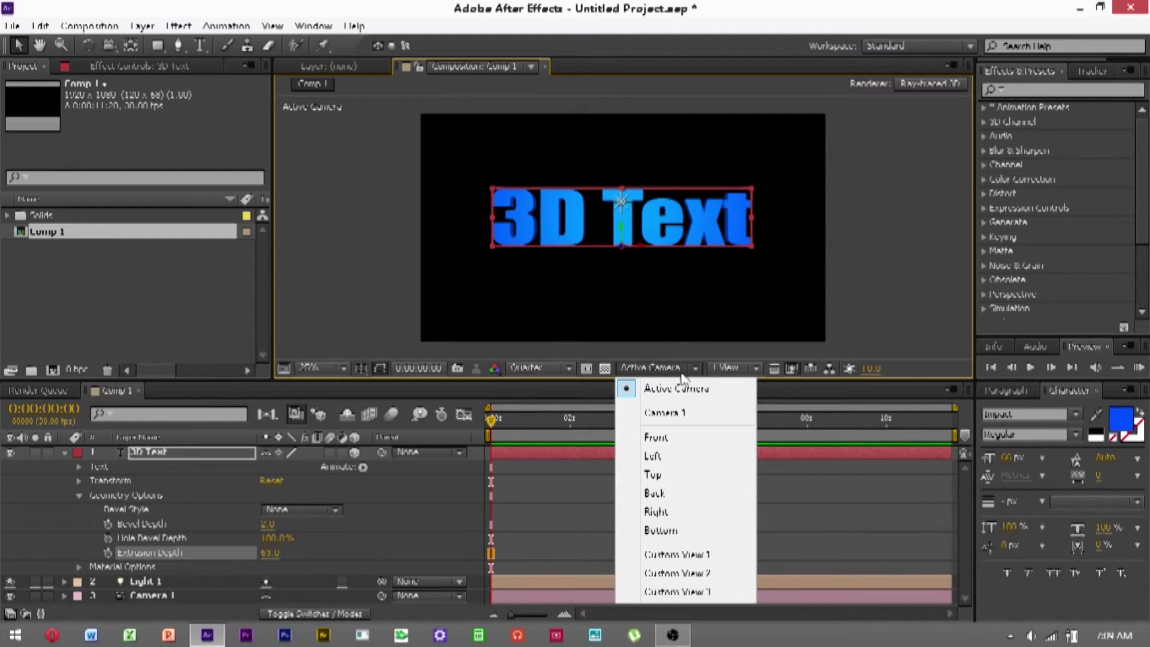
left_click(677, 442)
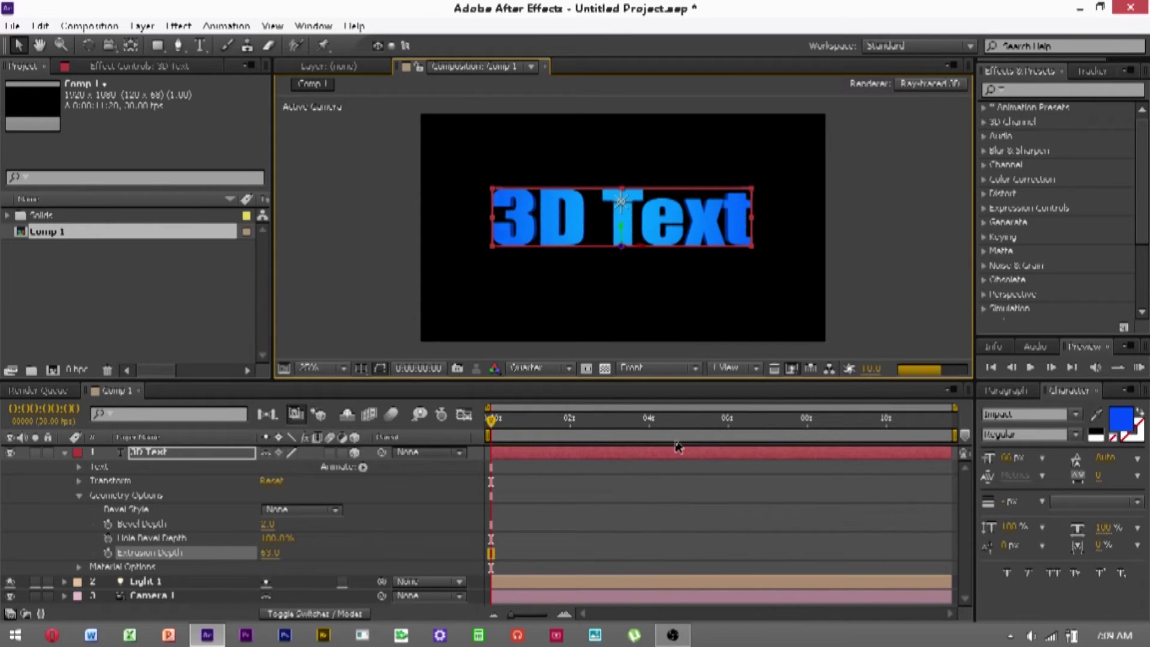
left_click(658, 369)
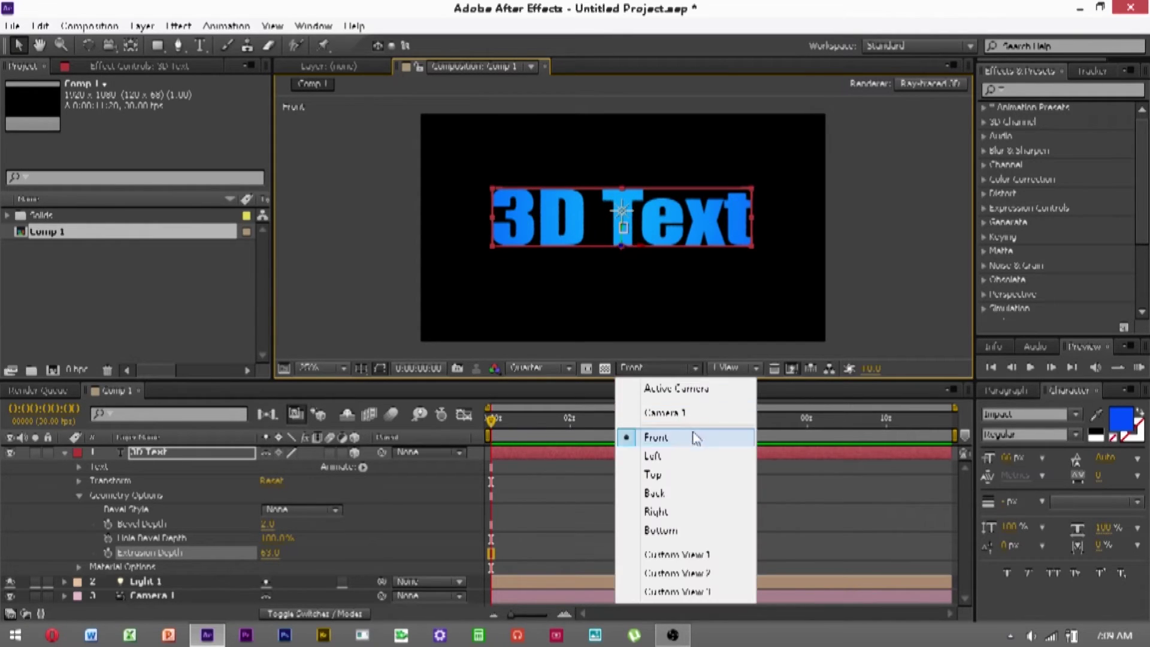
left_click(679, 456)
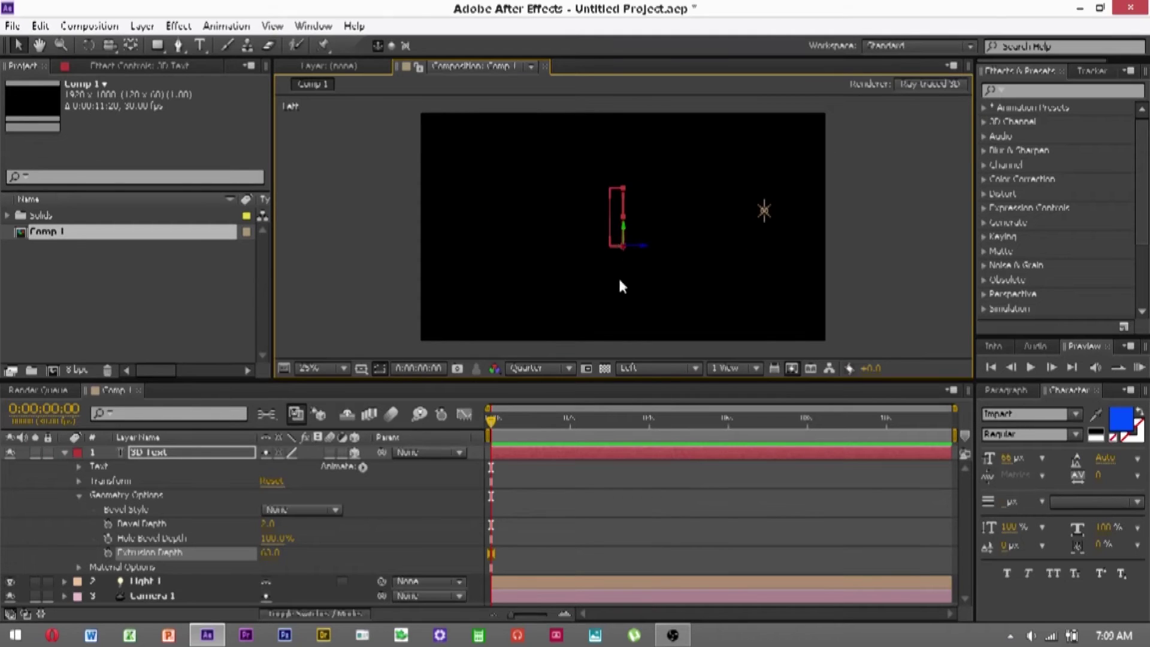
left_click(663, 363)
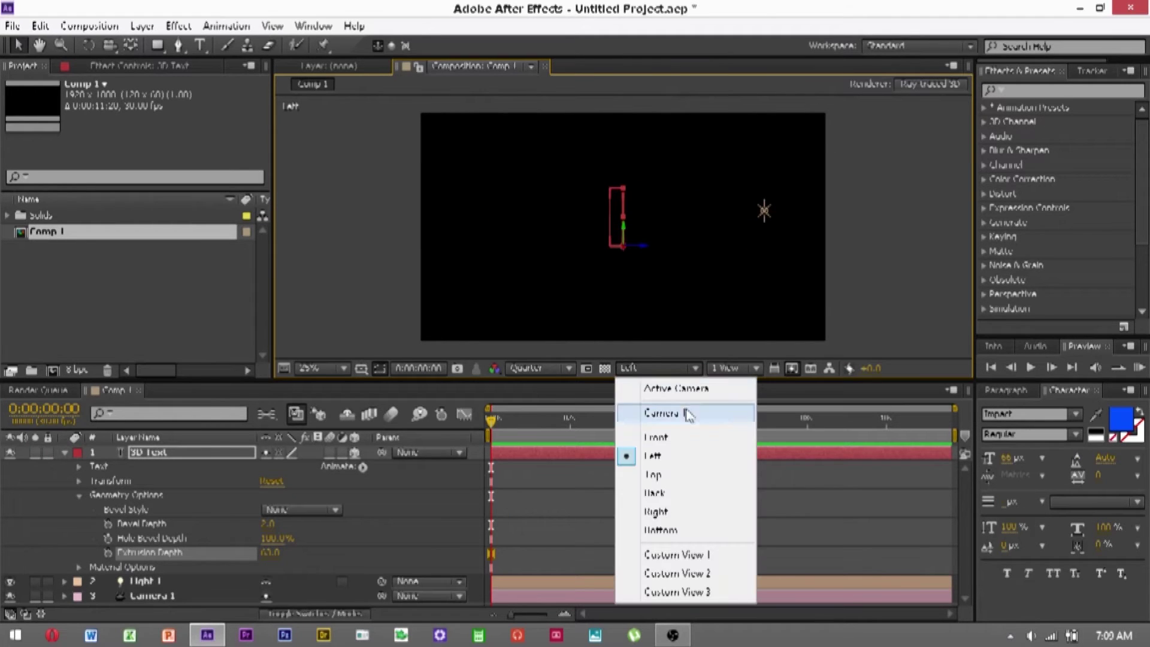
left_click(676, 473)
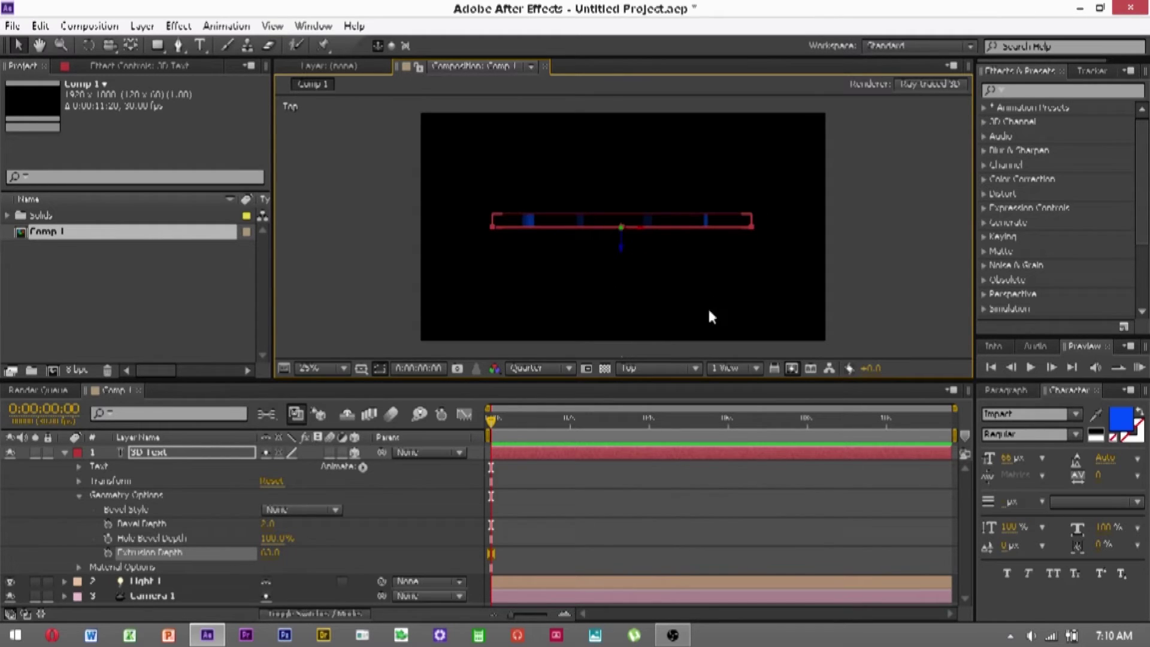
Return the viewer to Active Camera and collapse the 3D Text layer.
left_click(672, 367)
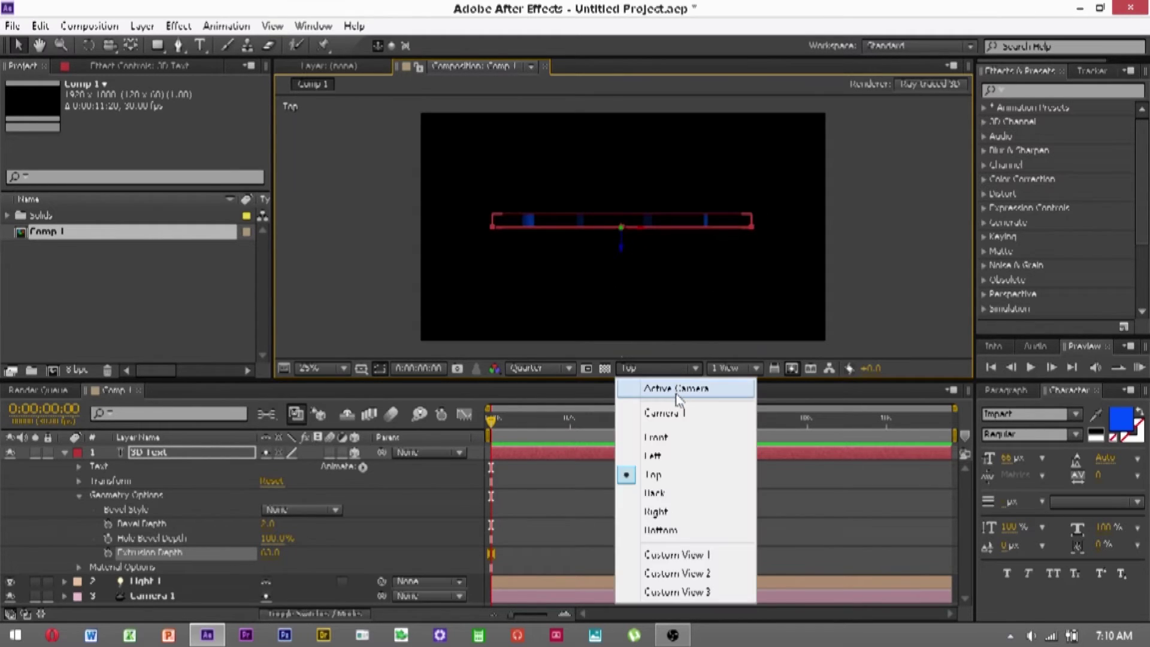
left_click(676, 390)
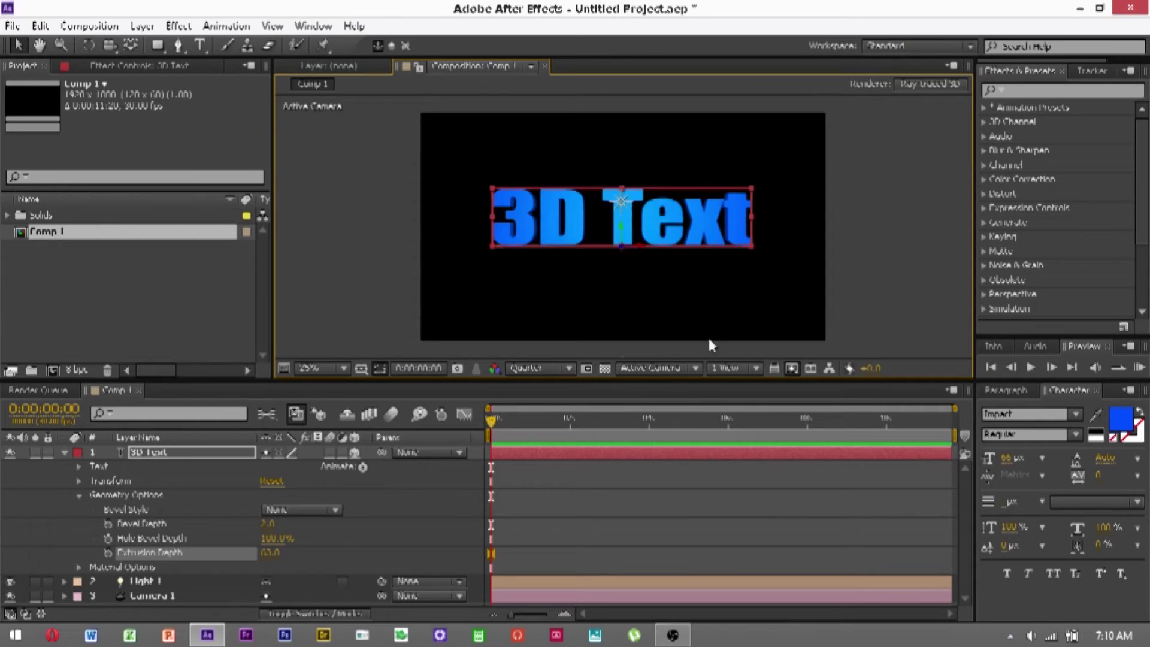
left_click(170, 451)
left_click(64, 452)
left_click(268, 506)
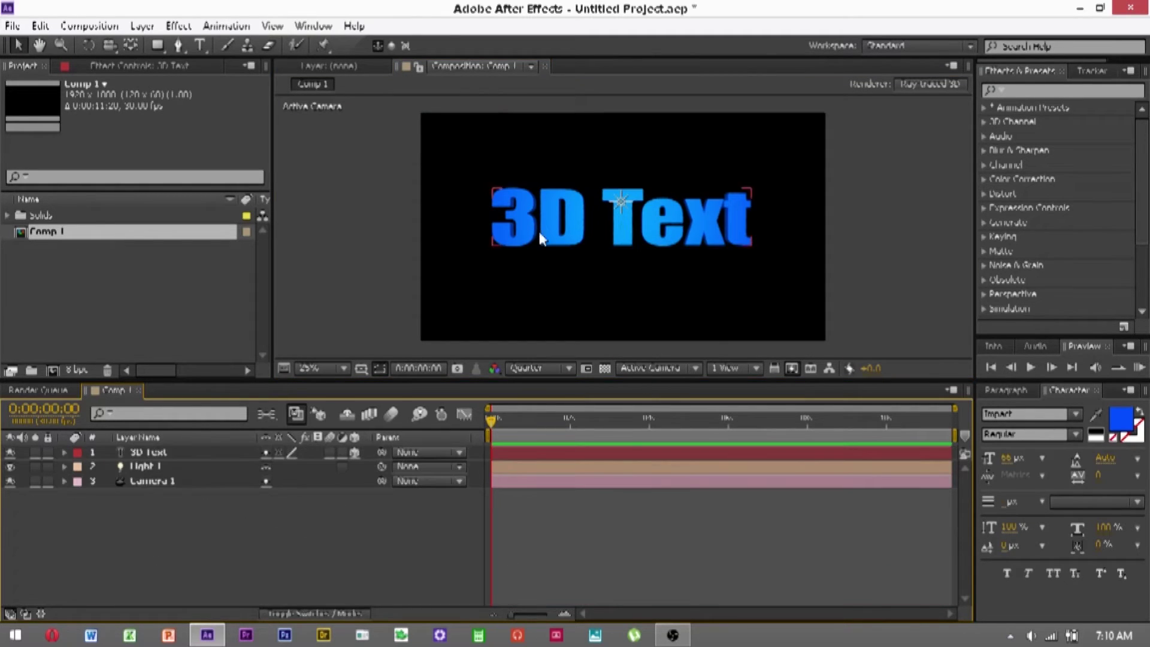
Switch the preview back to Custom resolution and expand the 3D Text layer's Transform properties.
left_click(543, 368)
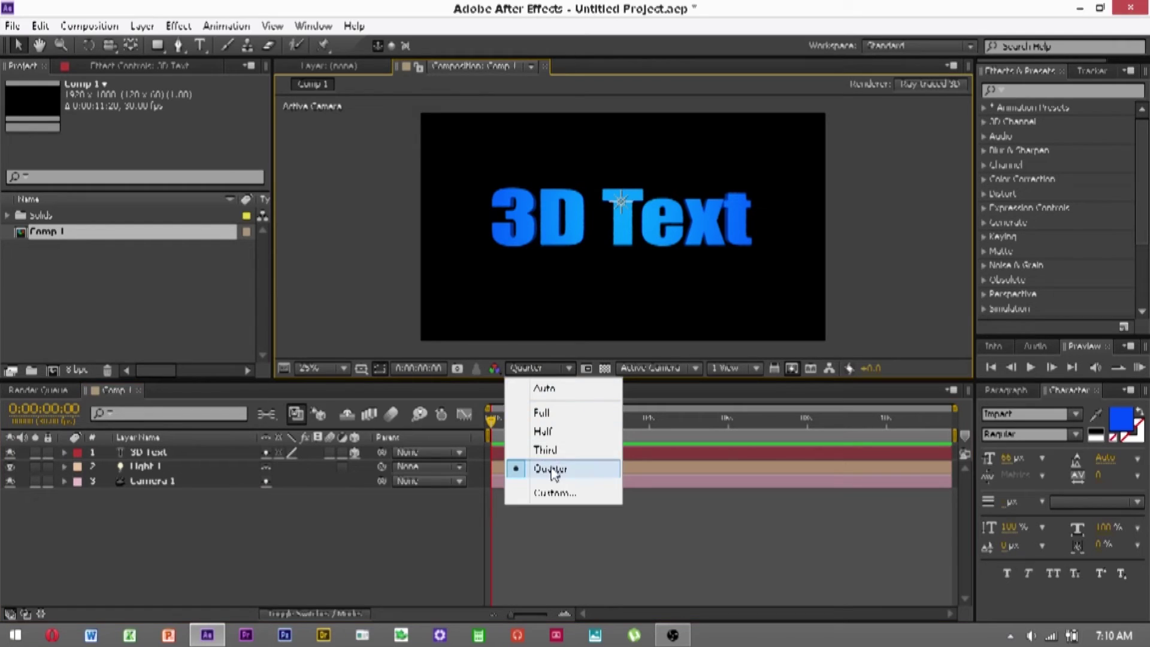
left_click(549, 488)
left_click(548, 359)
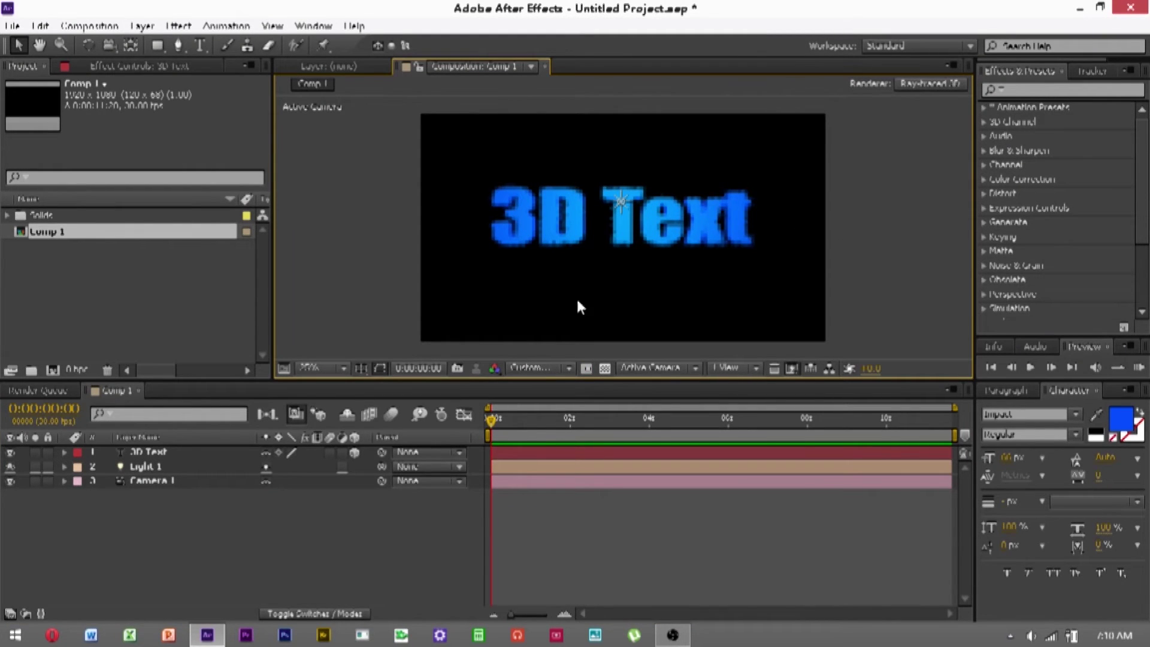
double_click(145, 452)
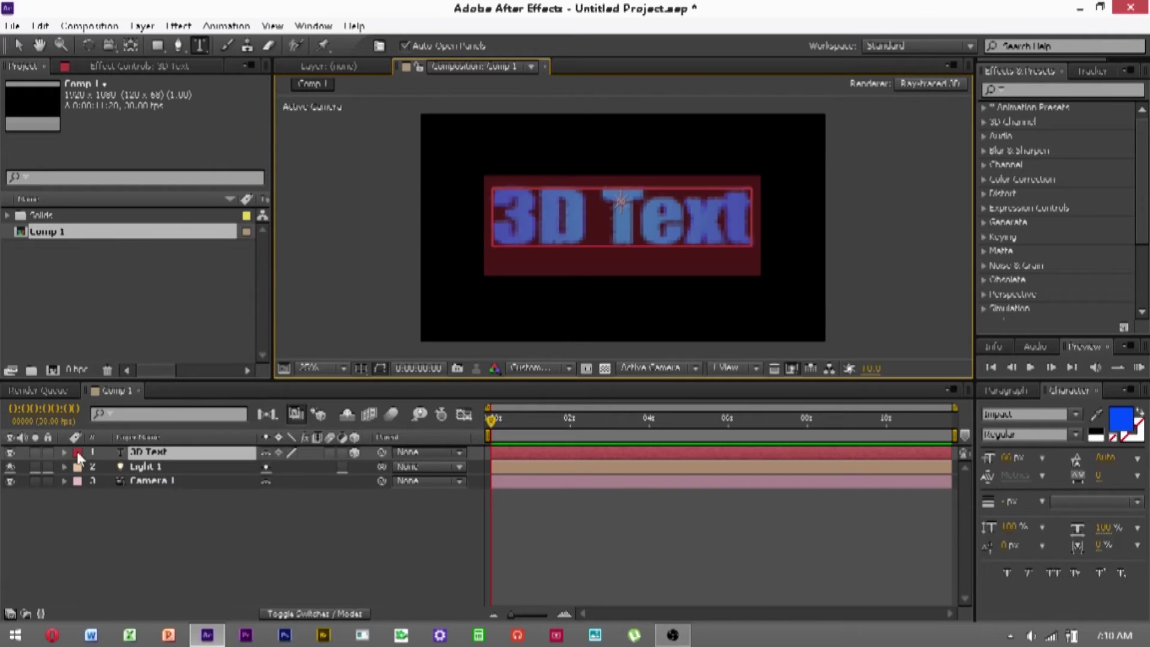
left_click(63, 452)
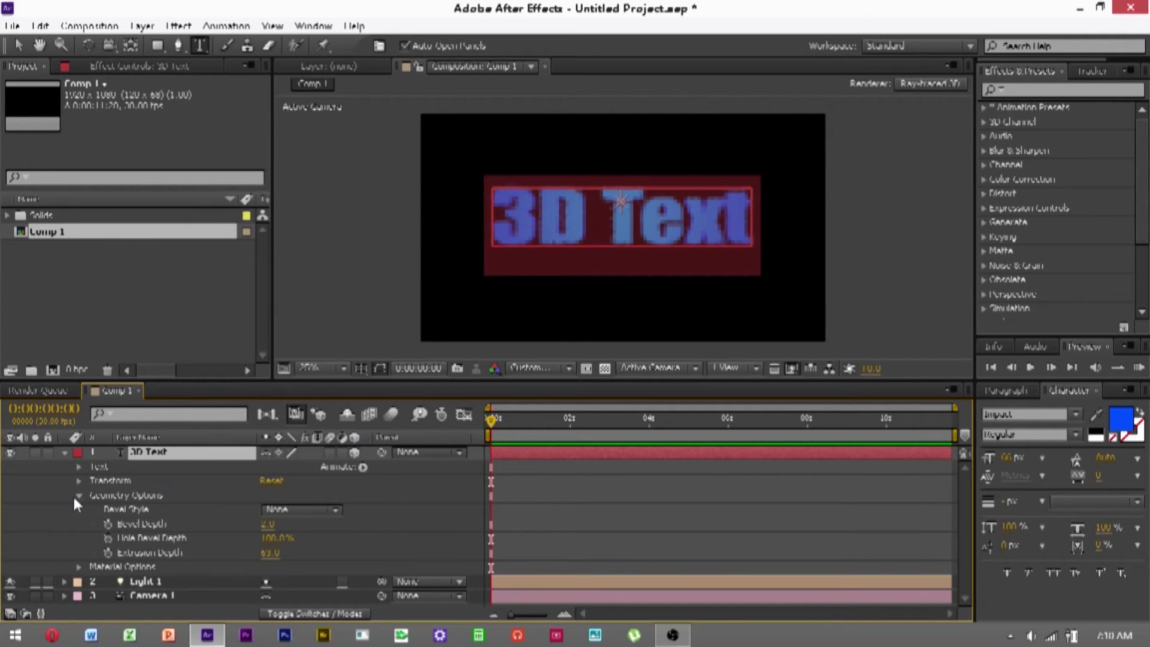
left_click(77, 495)
left_click(198, 485)
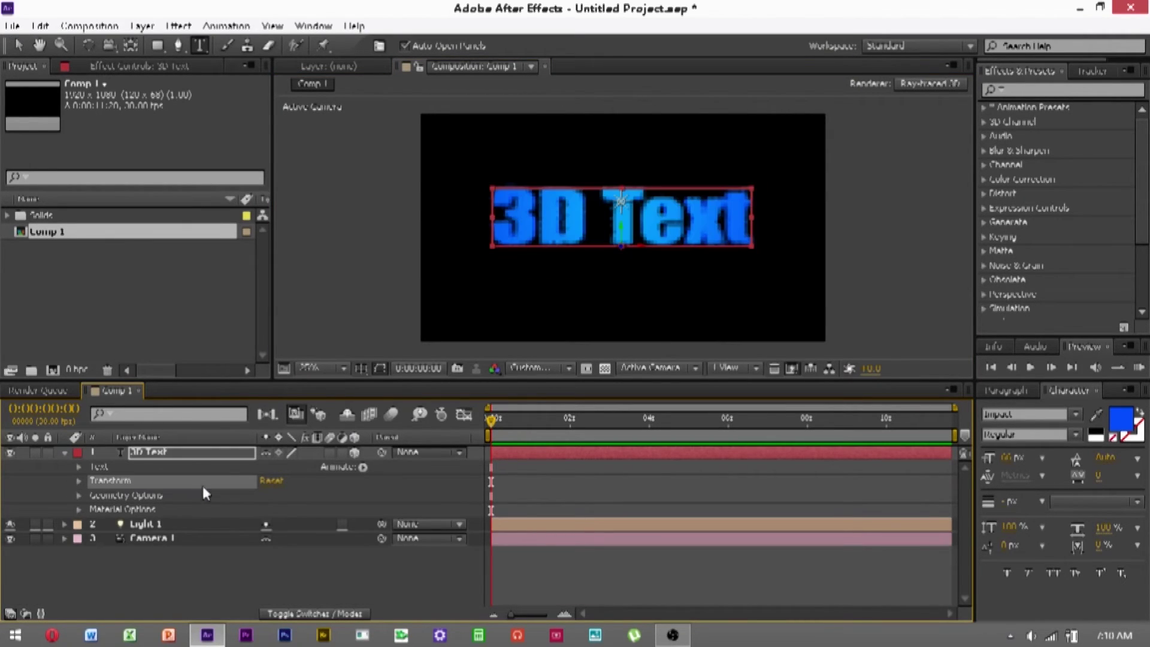
left_click(78, 480)
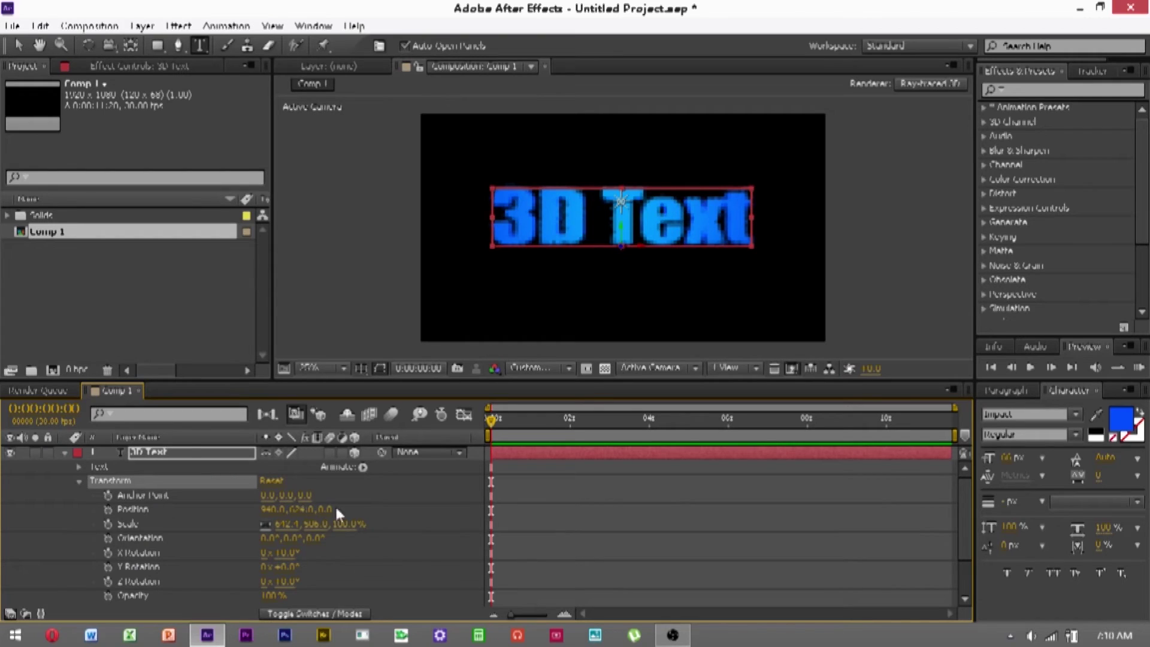
Scale the text to 131%, push its Position Z back, and set Opacity to 81%.
left_click_drag(350, 525, 366, 523)
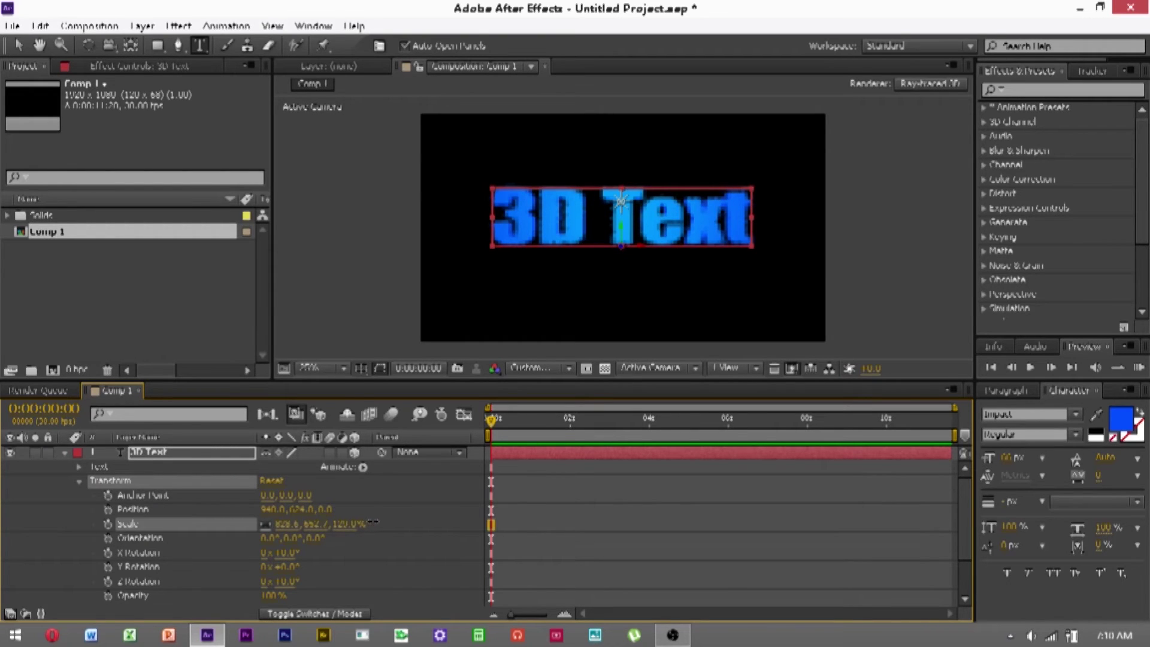
key("Caps_Lock")
left_click_drag(373, 523, 377, 529)
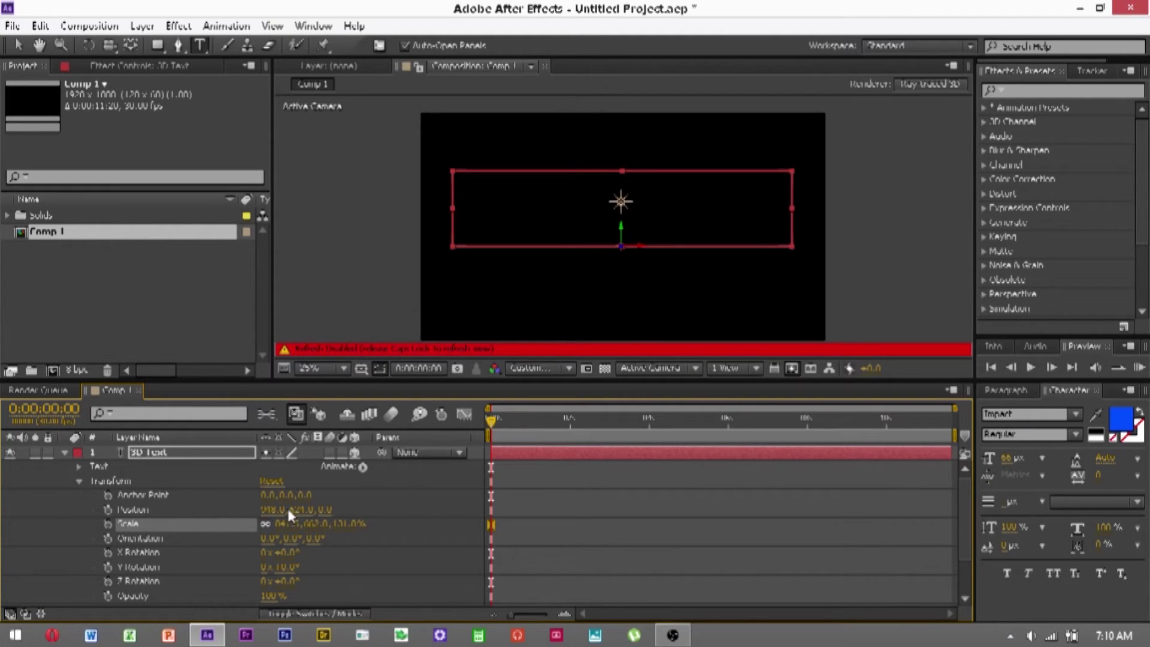
mouse_move(323, 510)
left_mouse_down()
mouse_move(354, 510)
mouse_move(294, 518)
mouse_move(317, 520)
left_mouse_up()
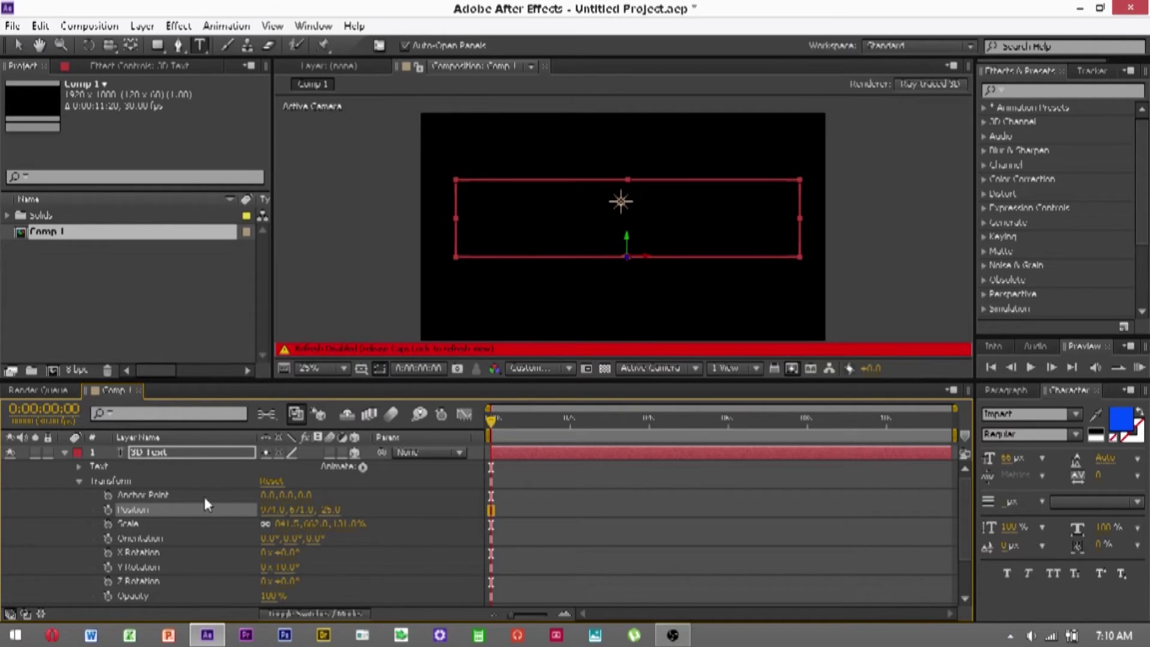
scroll(255, 551, "down", 2)
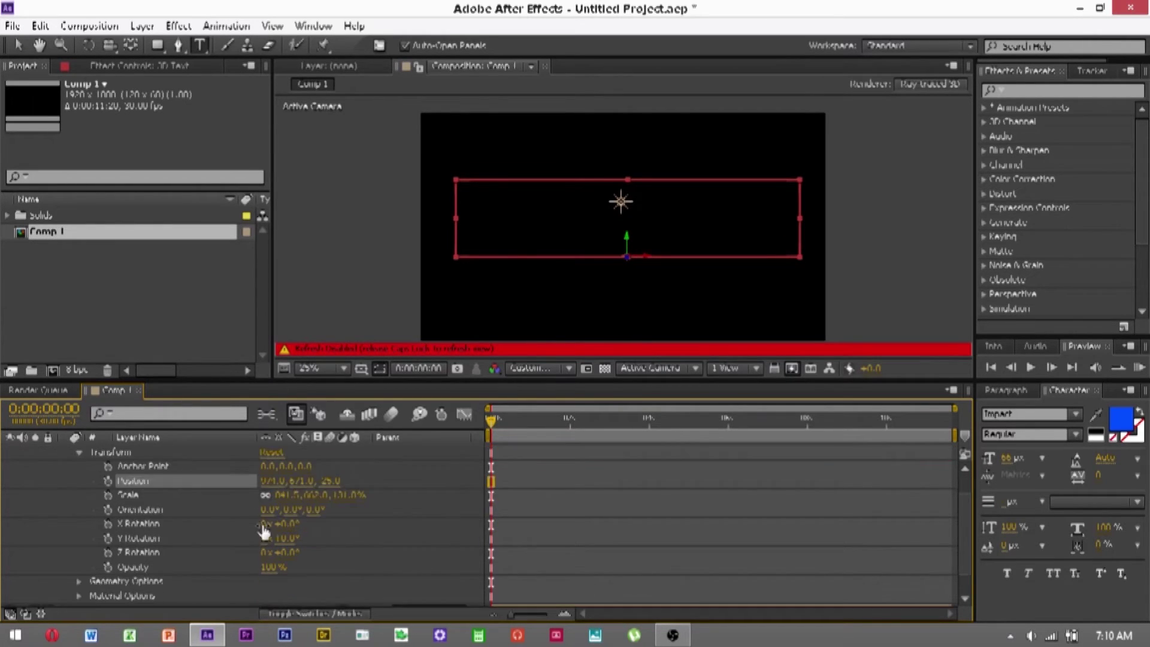
left_click(269, 566)
left_click(250, 564)
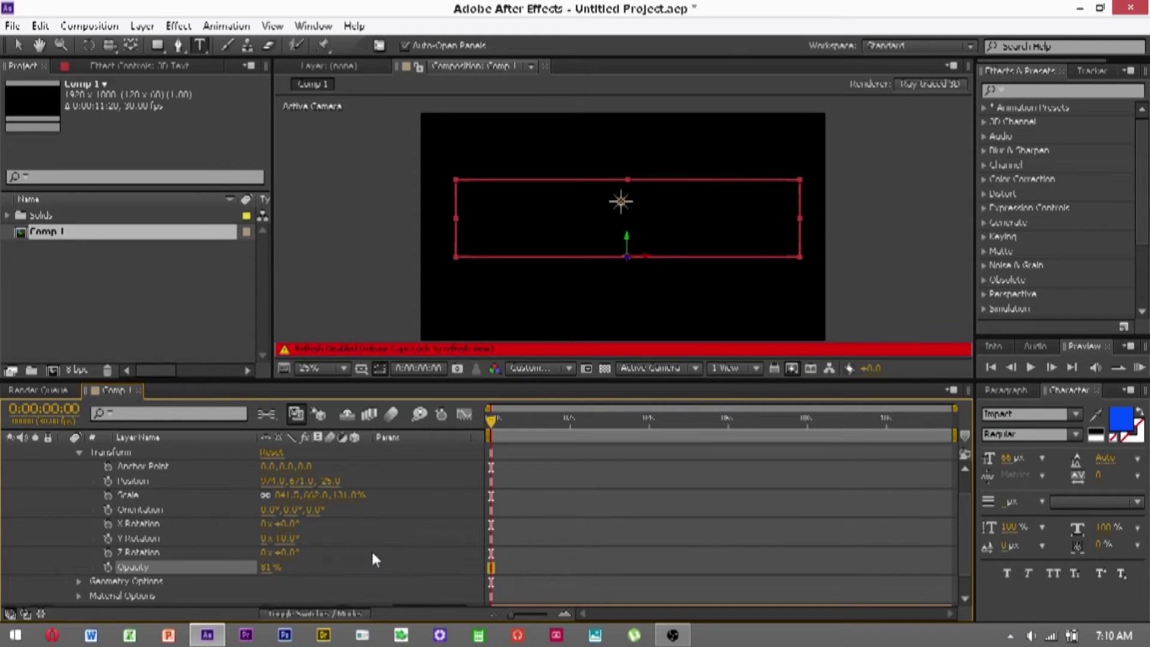
key("Caps_Lock")
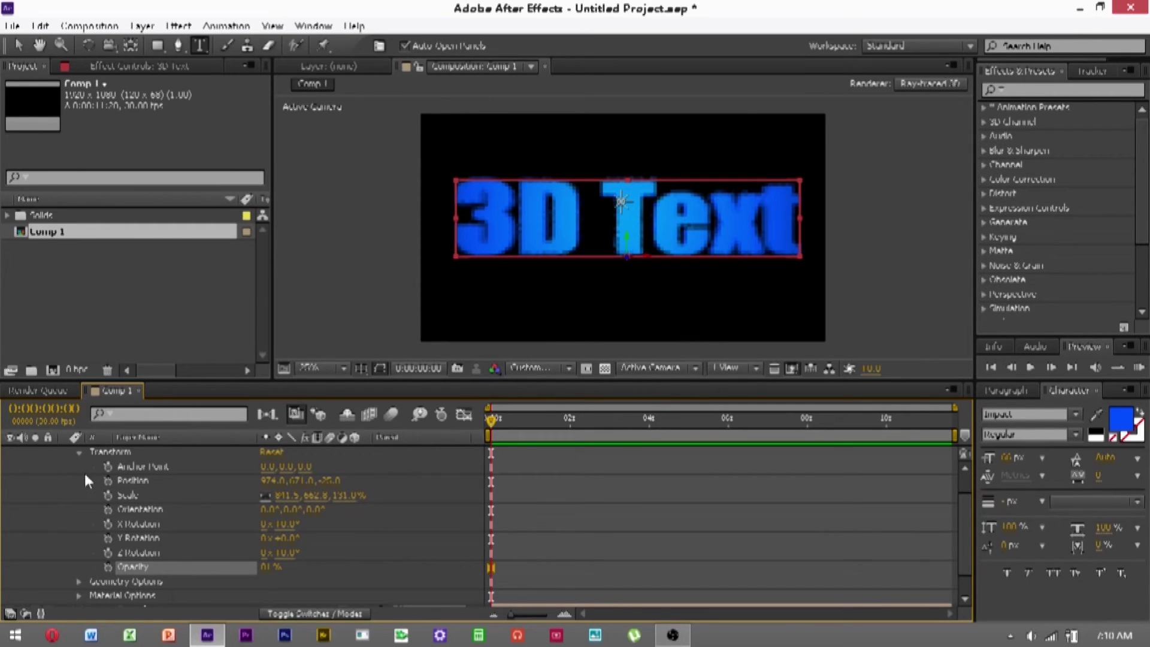
Set a starting Position keyframe for the 3D Text at 0 s.
left_click(78, 454)
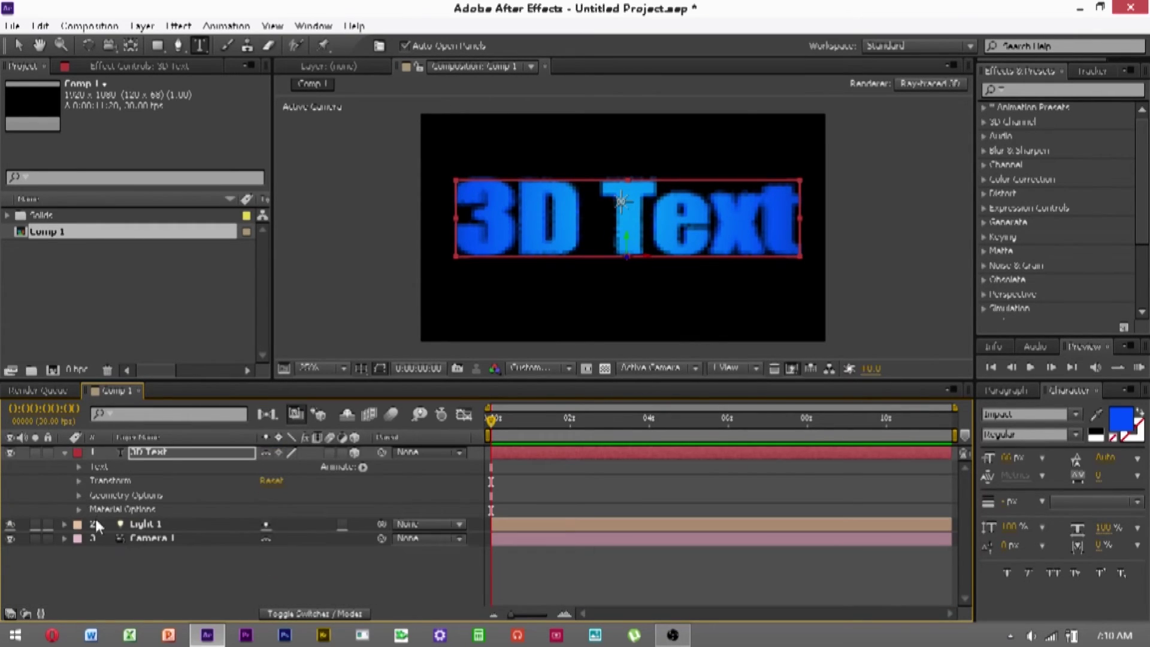
left_click(79, 481)
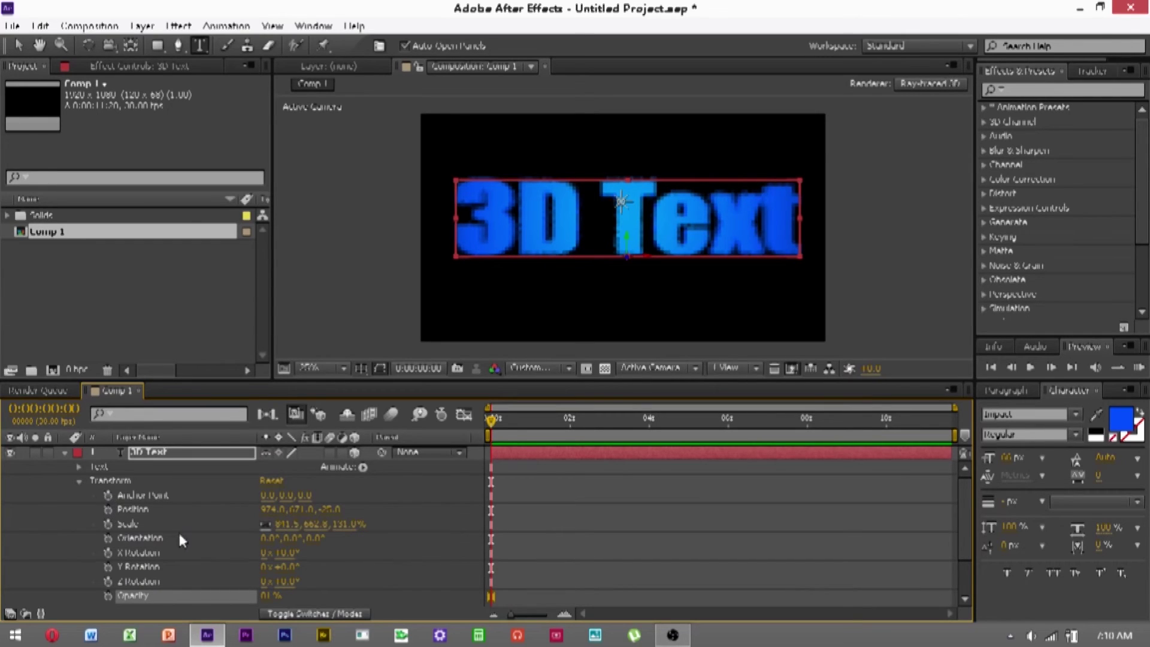
left_click(134, 514)
left_click(109, 509)
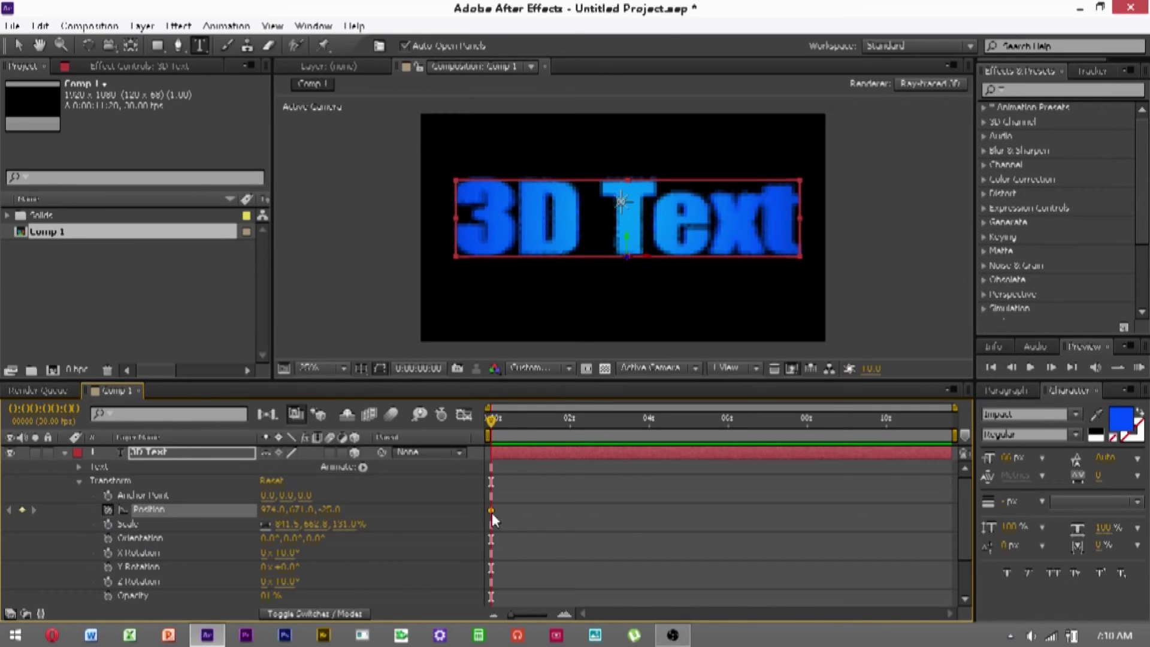
At 0:00:06:00, move the text lower for a second Position keyframe, then preview from 0:00.
left_click_drag(491, 418, 669, 419)
left_click(728, 419)
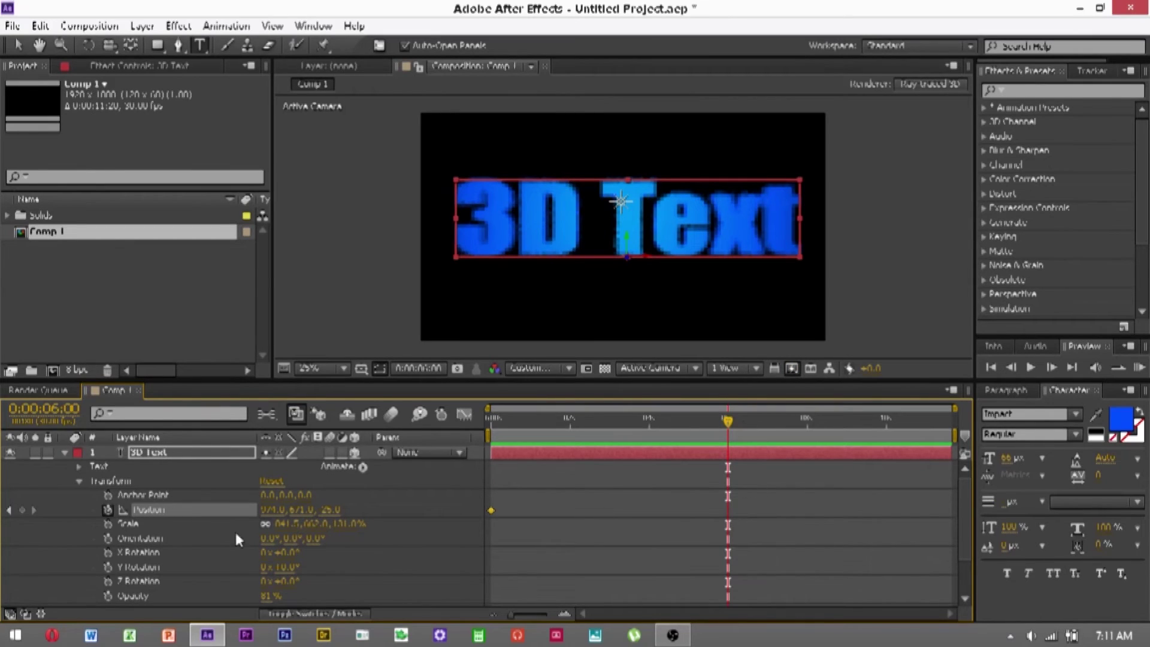
left_click_drag(315, 509, 557, 499)
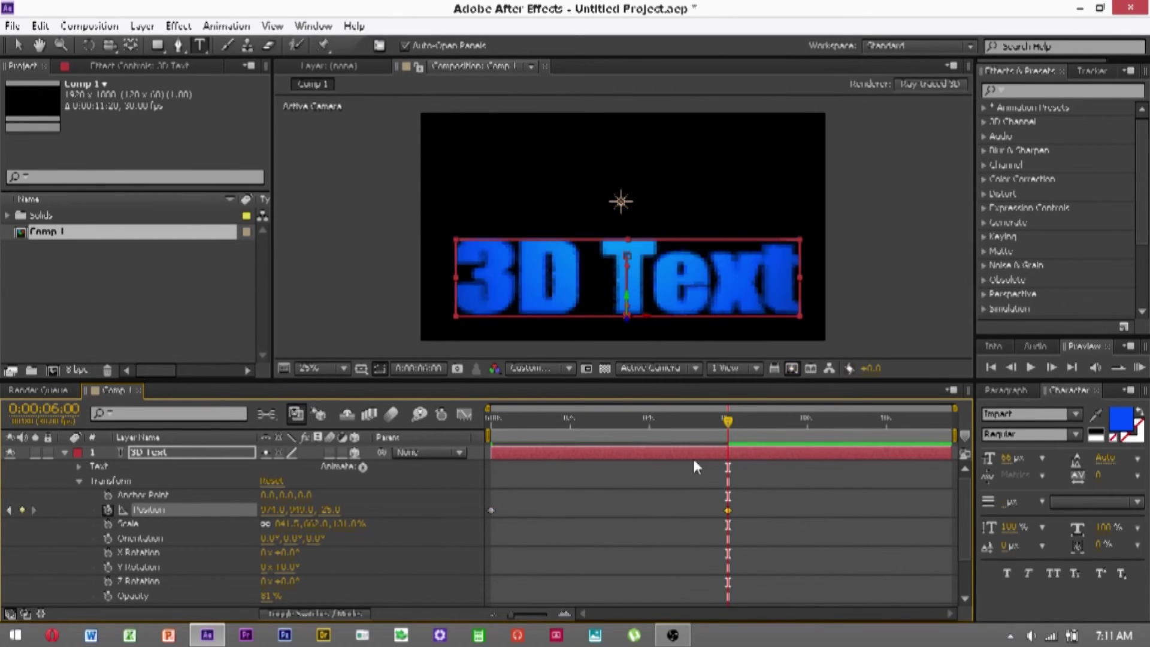
left_click_drag(729, 423, 513, 415)
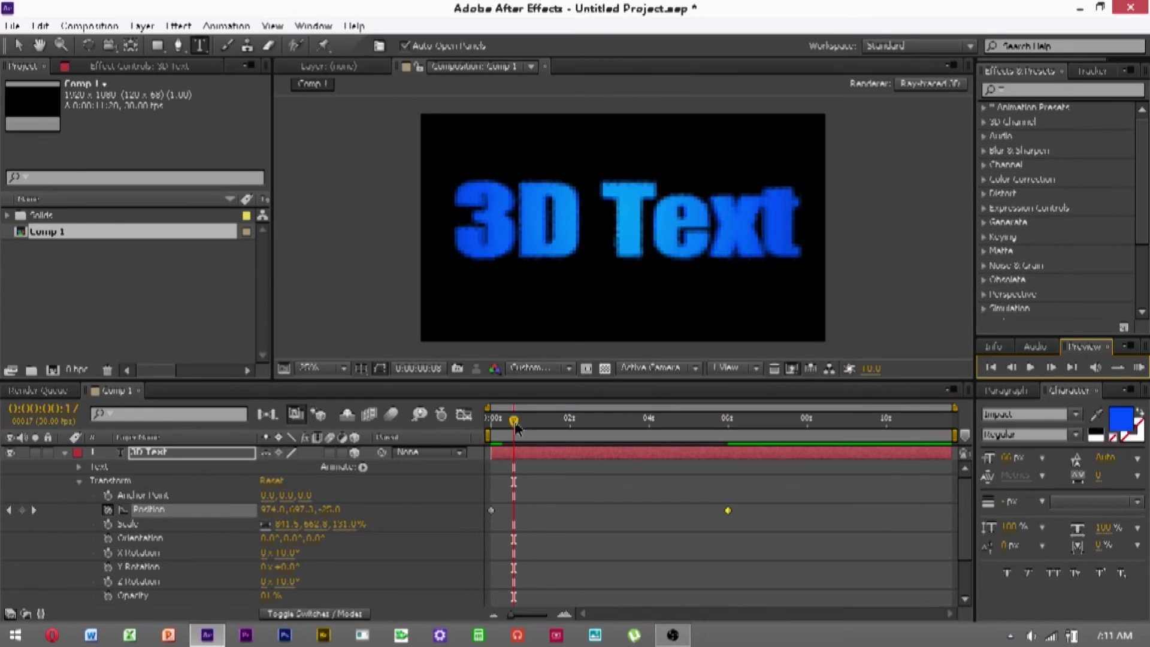
left_click(1139, 367)
Stop the preview and apply Easy Ease In to the 3D Text's Position keyframes.
left_click(1143, 376)
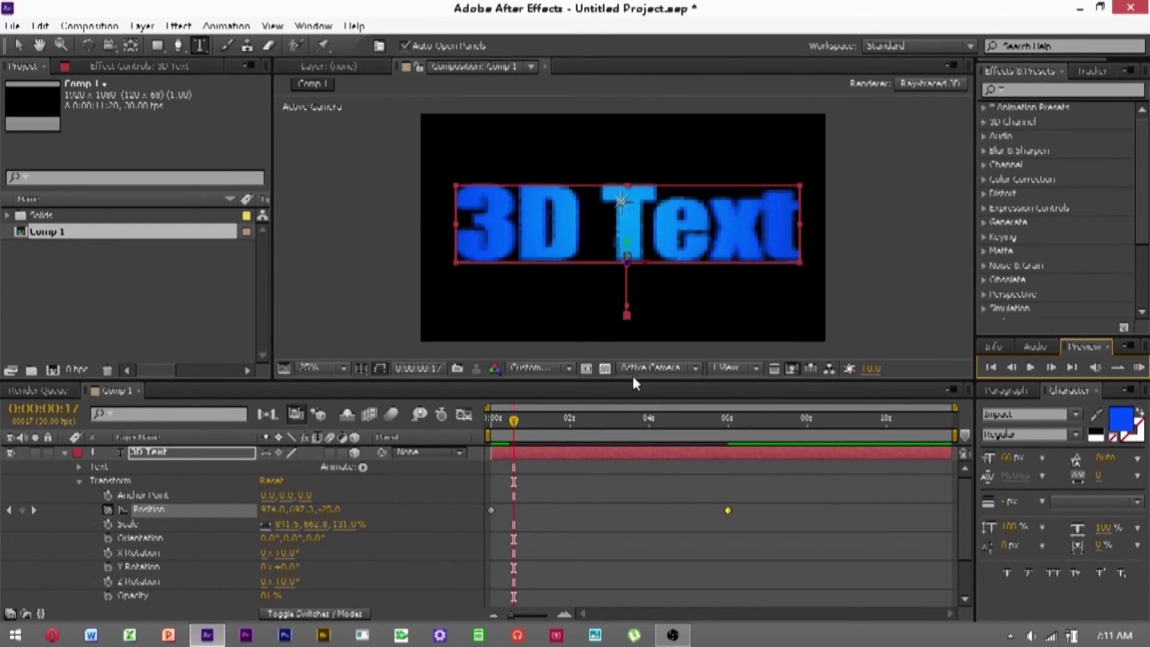
left_click_drag(789, 489, 488, 526)
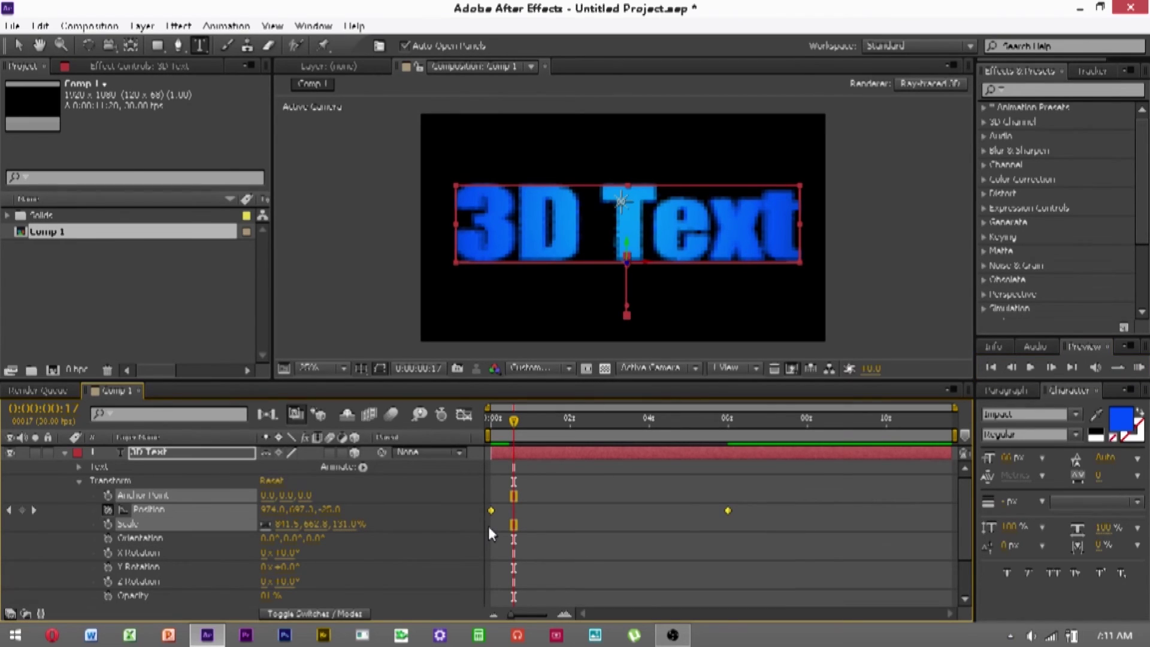
right_click(494, 512)
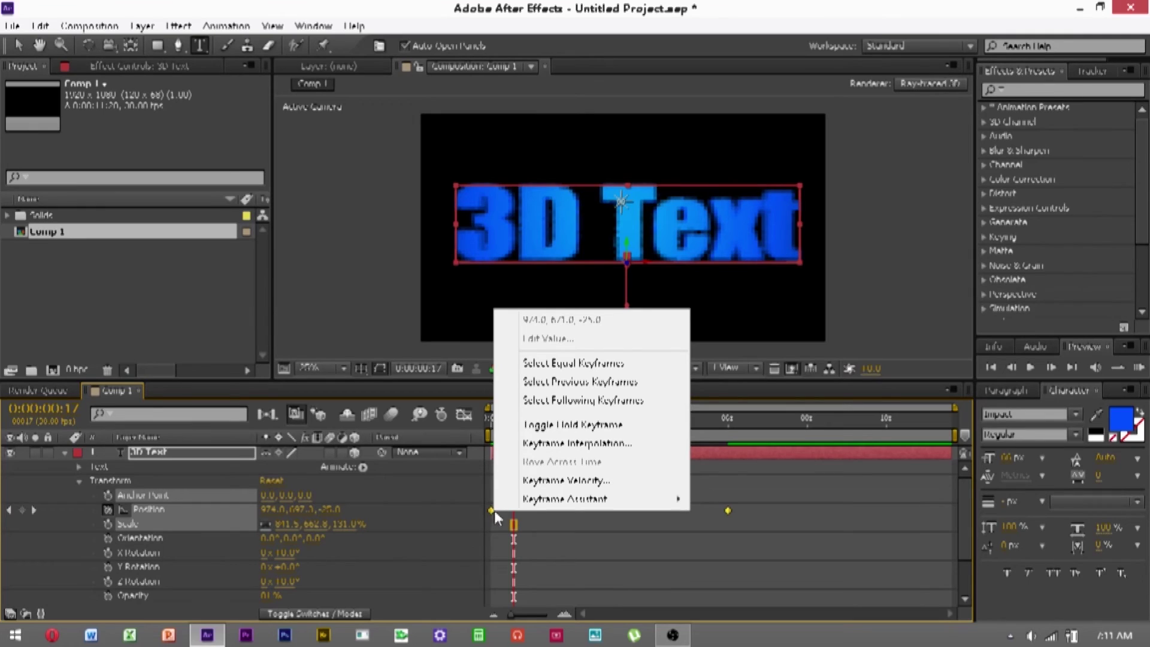
mouse_move(599, 499)
left_click(779, 406)
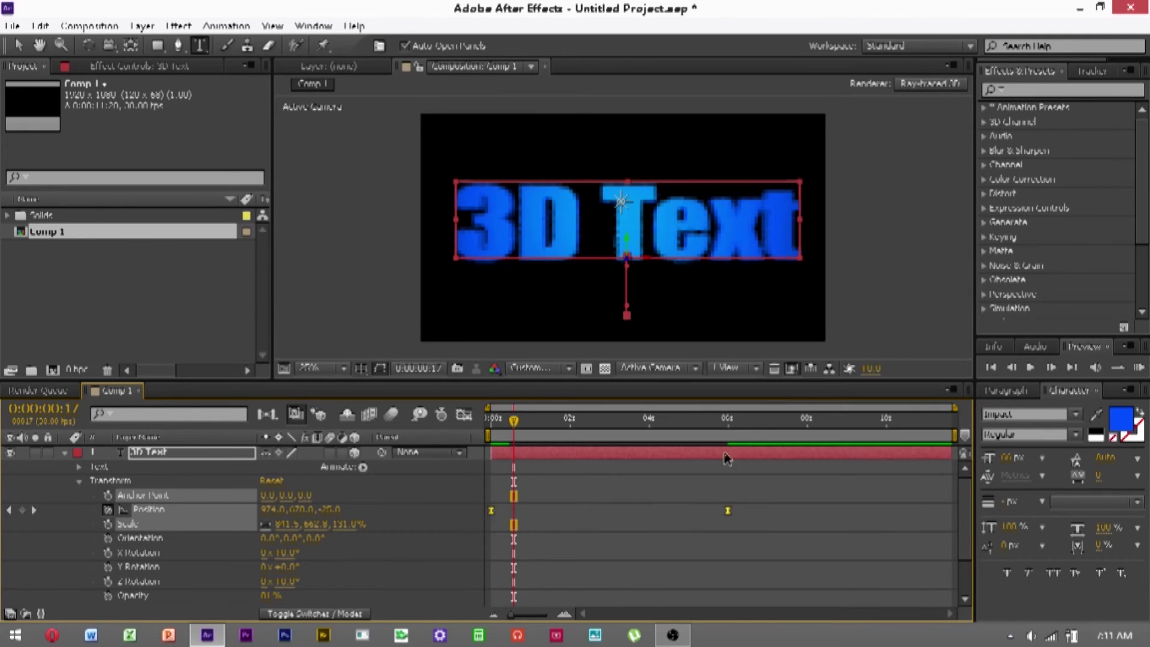
left_click_drag(513, 419, 604, 423)
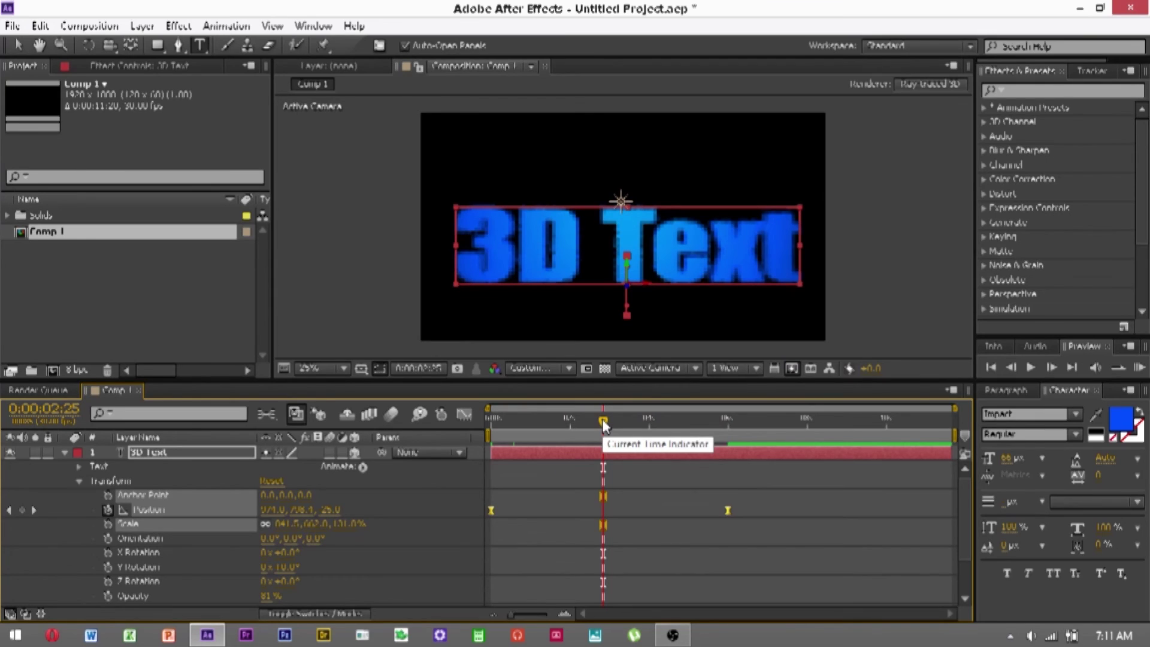
left_click(76, 481)
Tilt the 3D Text layer back with an X Rotation of 10°, with the time indicator near 3 seconds.
left_click(78, 483)
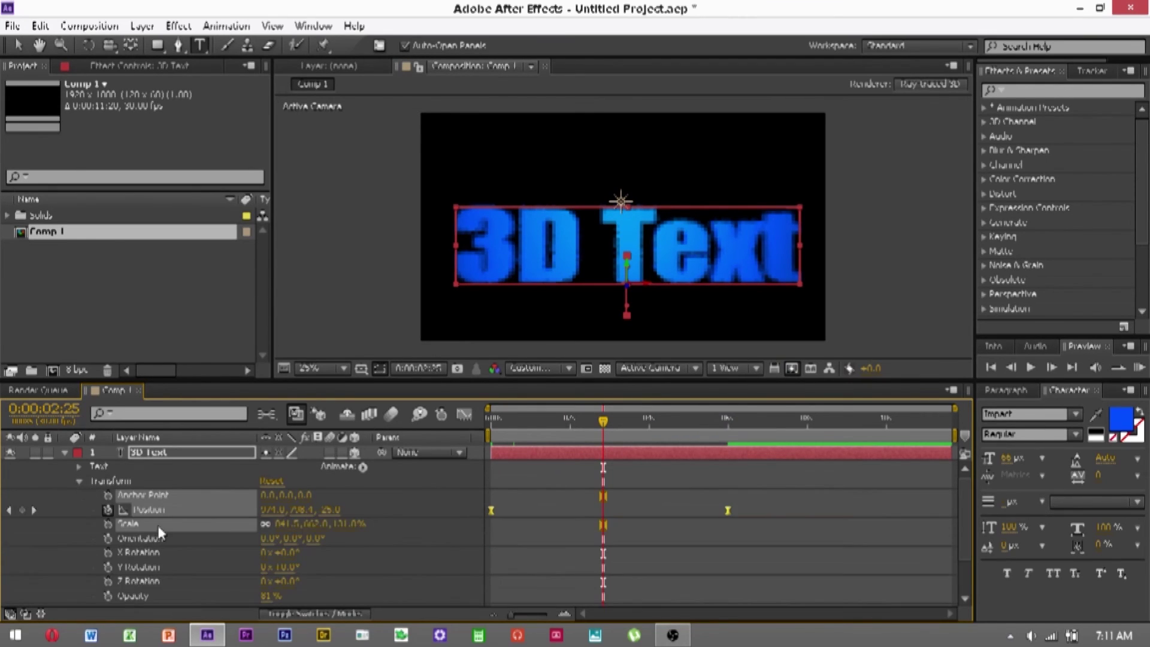
scroll(121, 526, "down", 1)
left_click(128, 529)
left_click(128, 536)
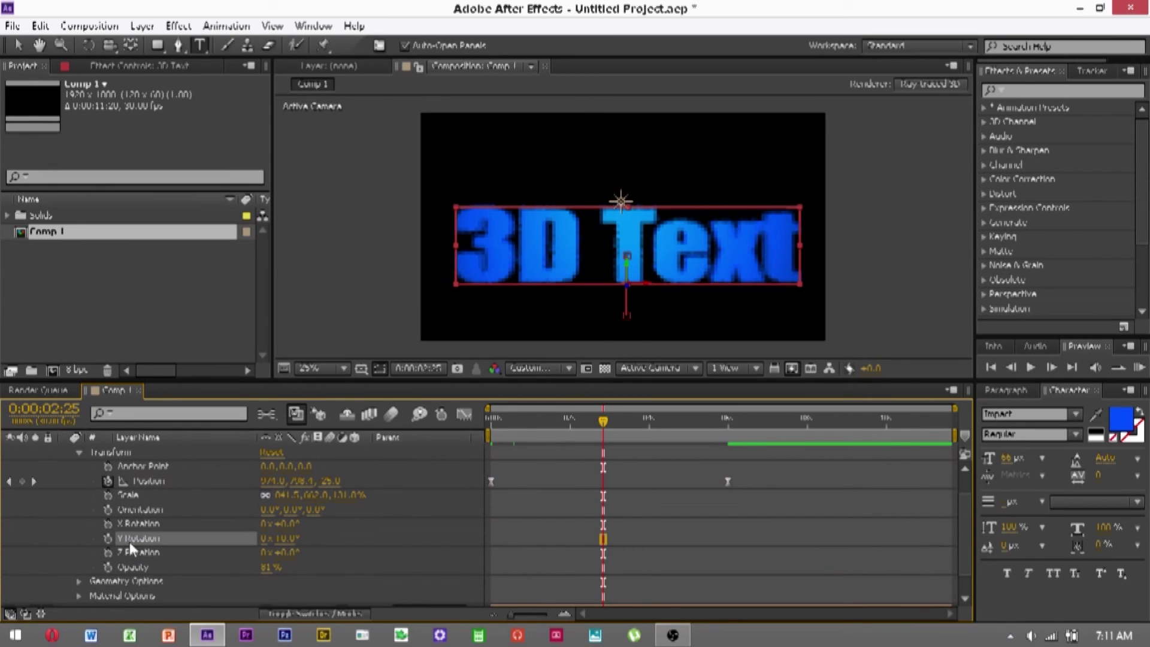
left_click_drag(293, 530, 364, 529)
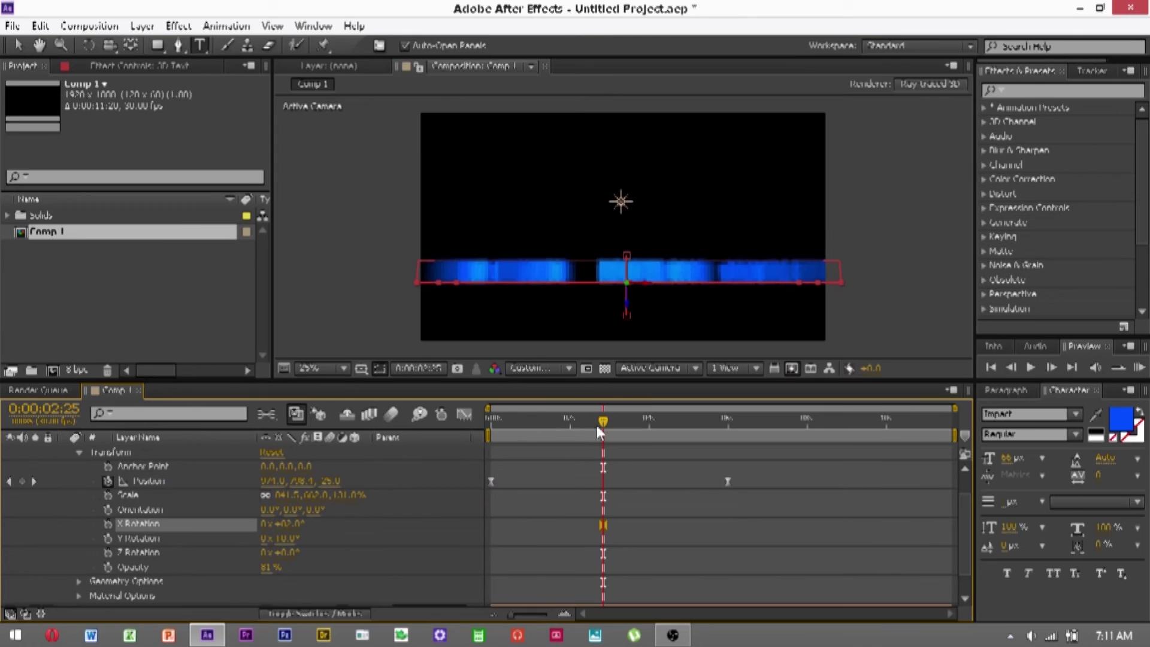
mouse_move(603, 422)
left_mouse_down()
mouse_move(508, 419)
mouse_move(619, 419)
left_mouse_up()
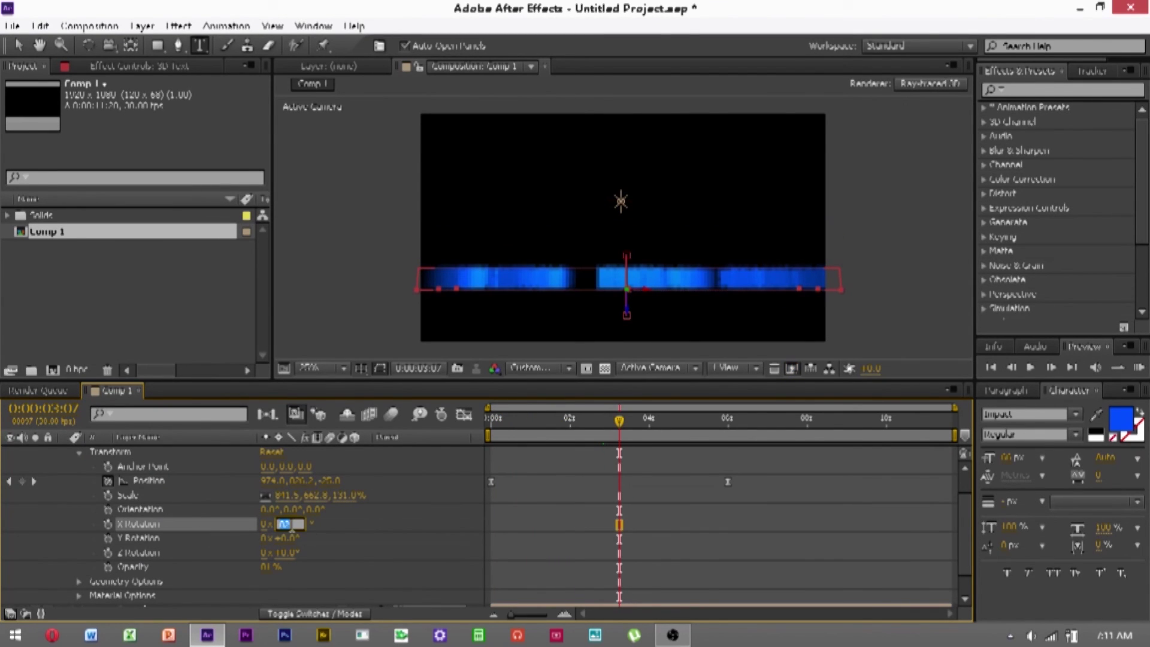
type("10")
key("Return")
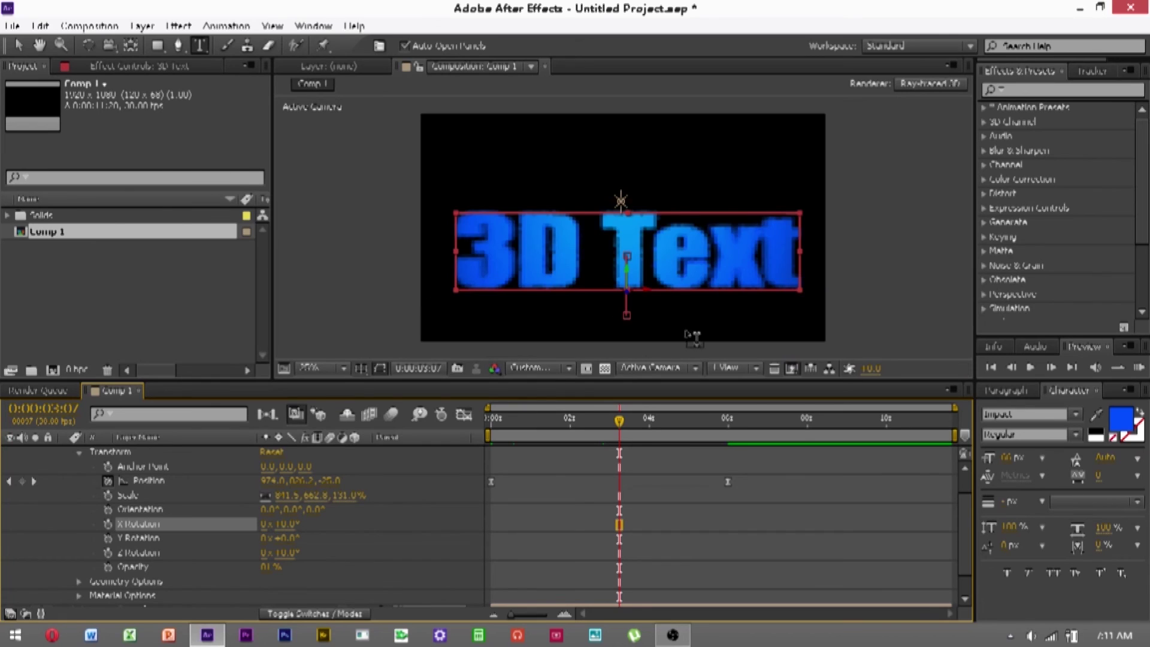